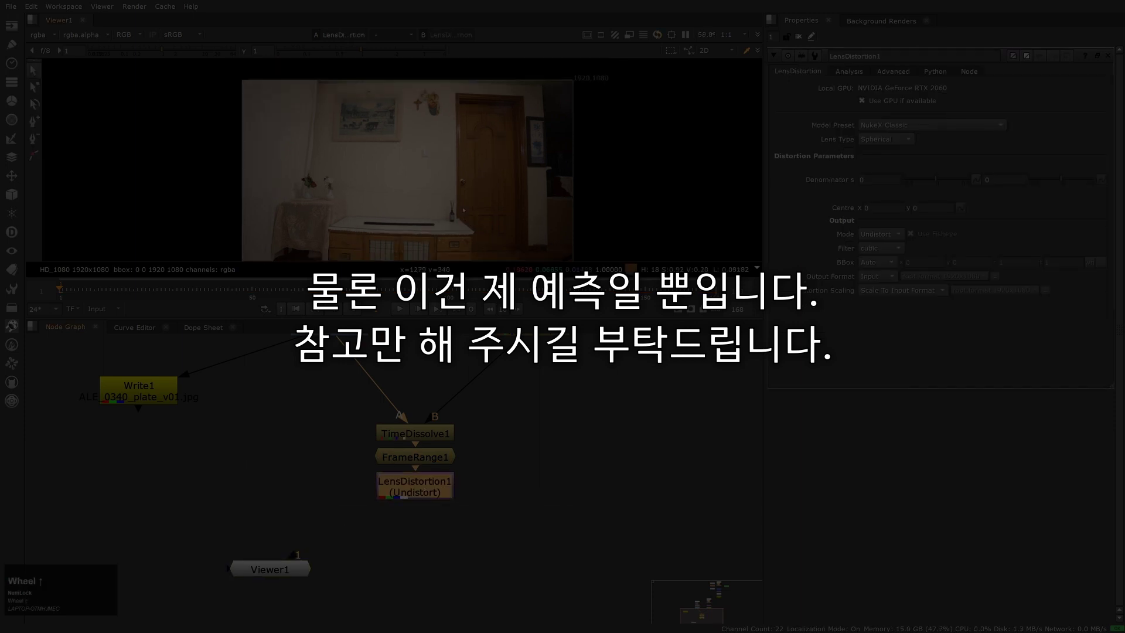
# Add a Transform node below the LensDistortion node
pyautogui.rightClick(1007, 182)
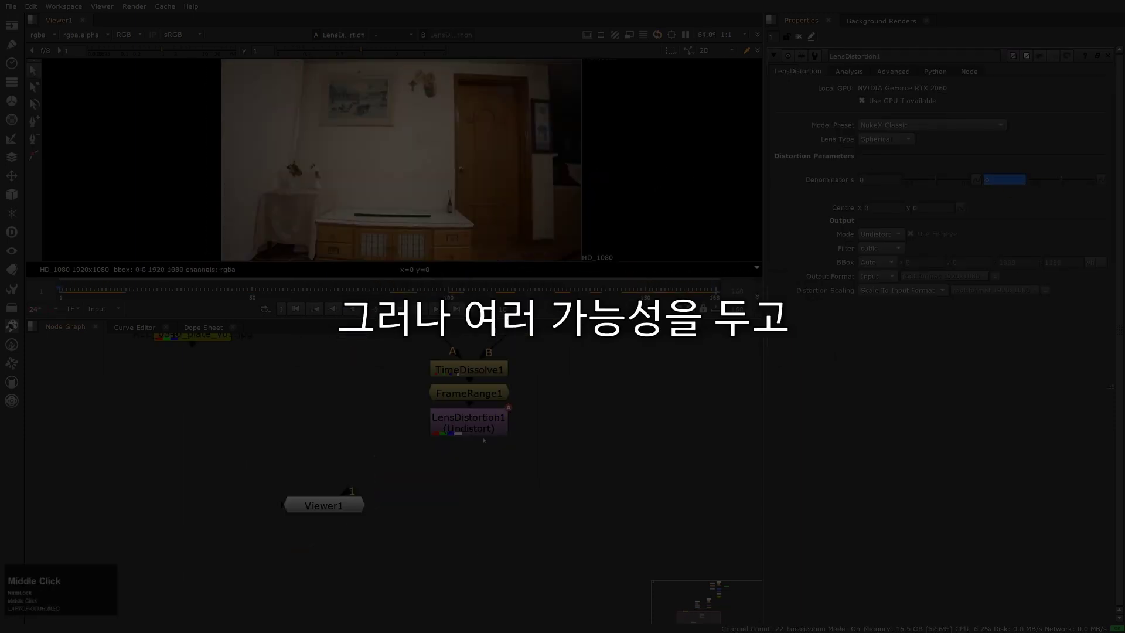
pyautogui.press('Tab')
pyautogui.write('tra')
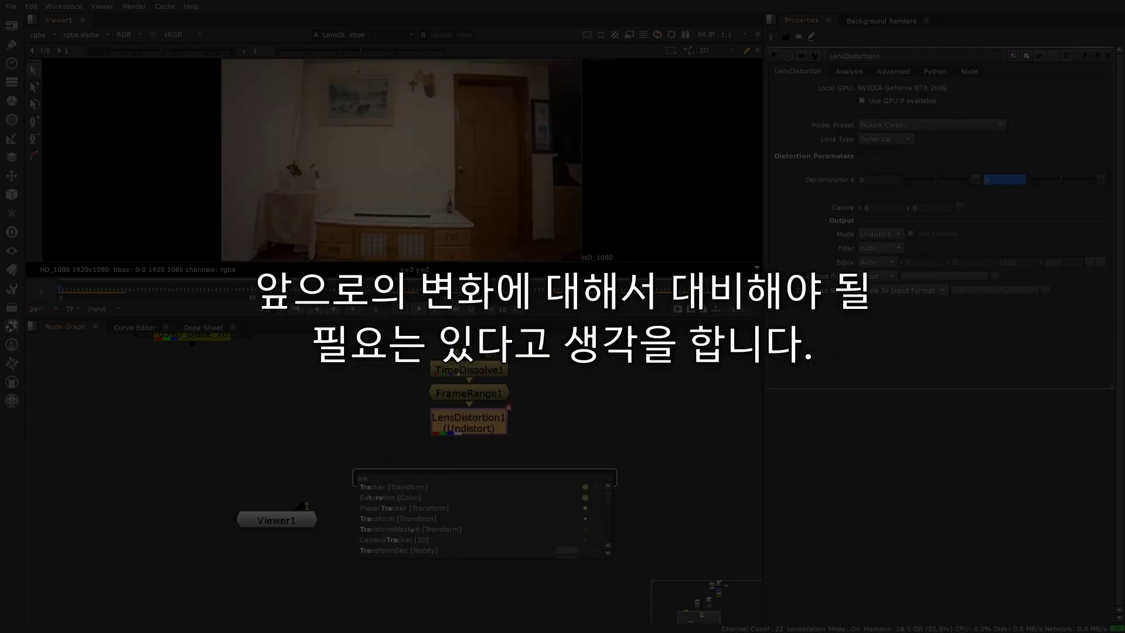
pyautogui.press('Return')
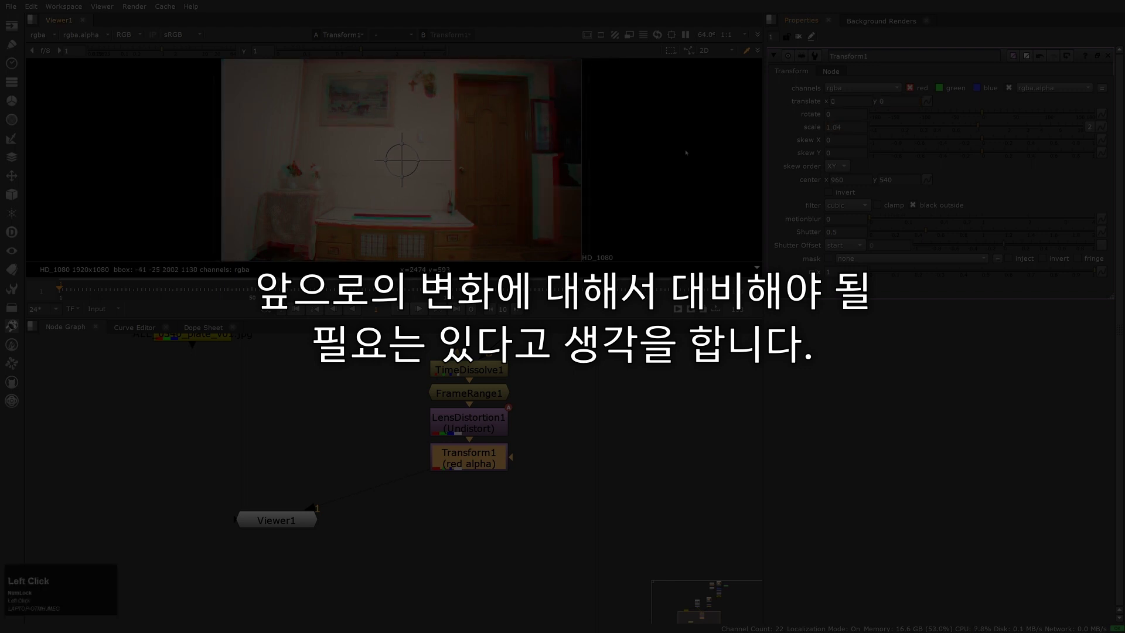
pyautogui.press('Home')
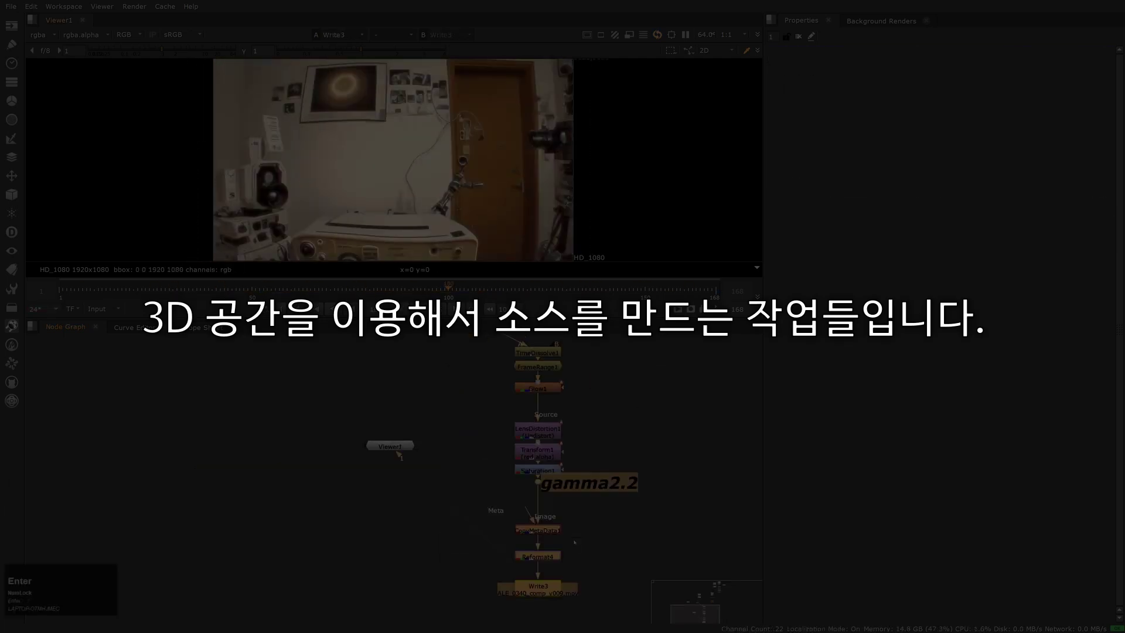
# Paste the ALC_0070_plate_v01.mov path in as the output file of the Write node below Grade1
pyautogui.scroll(-2, 529, 536)
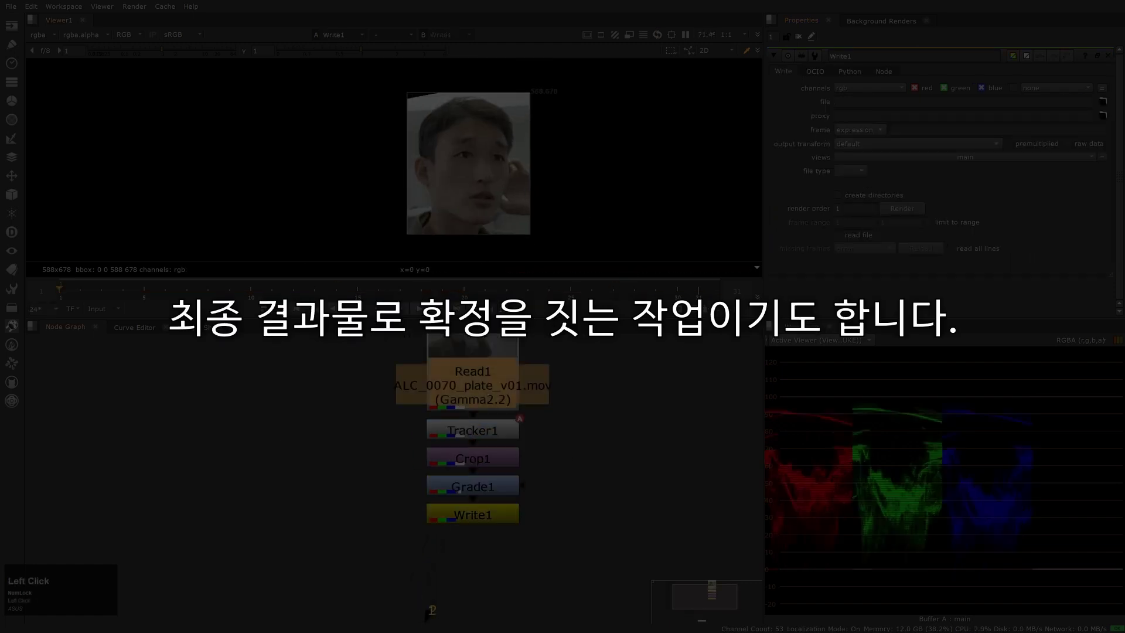
pyautogui.write('E:/ALG_op_prod/4_sq/ALC/ALC_0070/plate/ALC_0070_plate_v01.mov')
pyautogui.hotkey('ctrl', 'v')
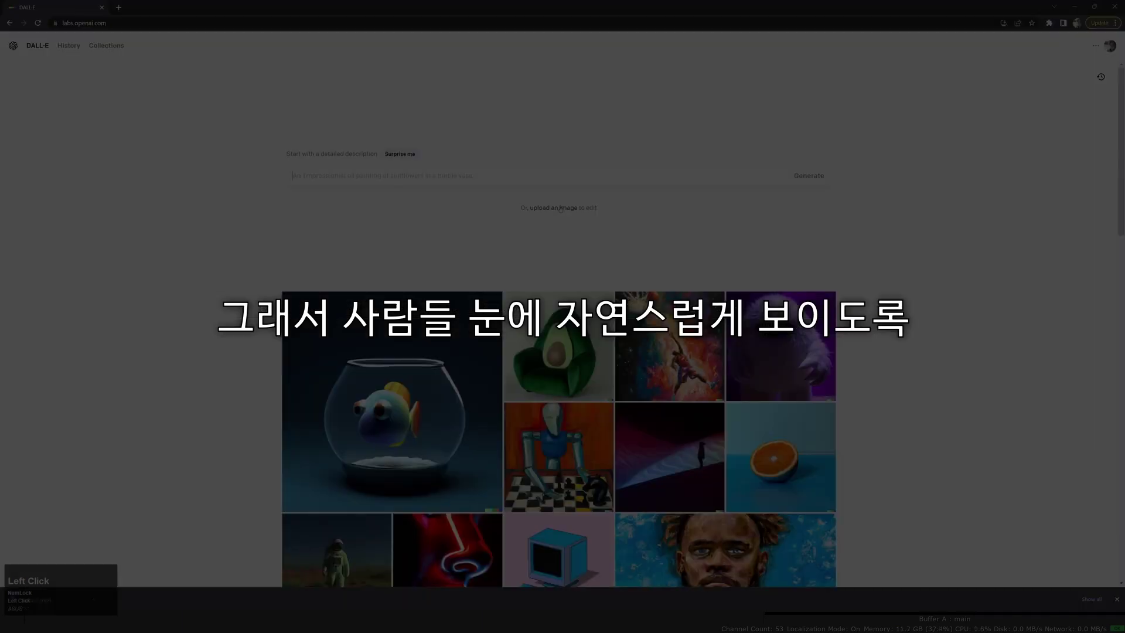
# Switch to DALL-E, erase the face in the uploaded portrait and generate an edit with the prompt "handsome asian man"
pyautogui.click(566, 216)
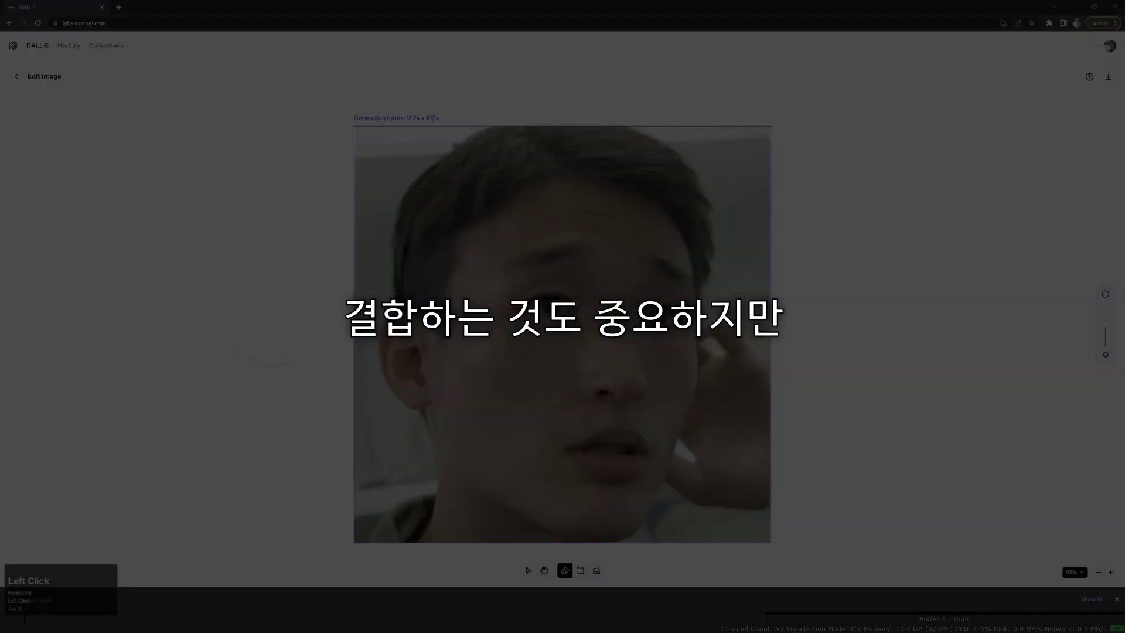
pyautogui.moveTo(620, 357)
pyautogui.mouseDown()
pyautogui.moveTo(650, 317)
pyautogui.moveTo(645, 255)
pyautogui.mouseUp()
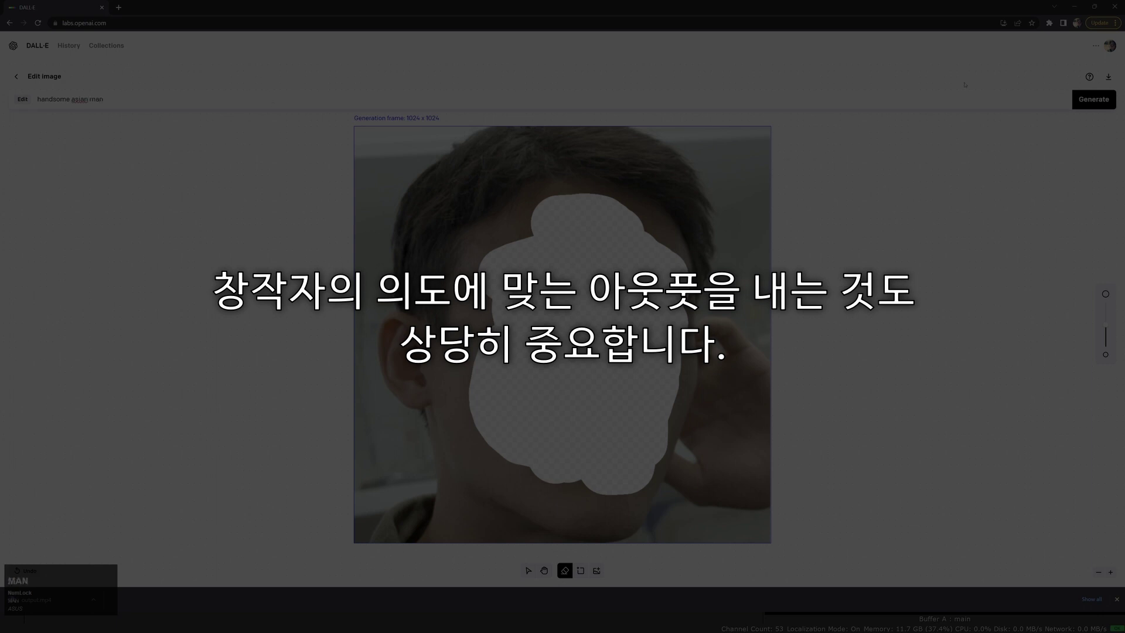
pyautogui.click(1094, 99)
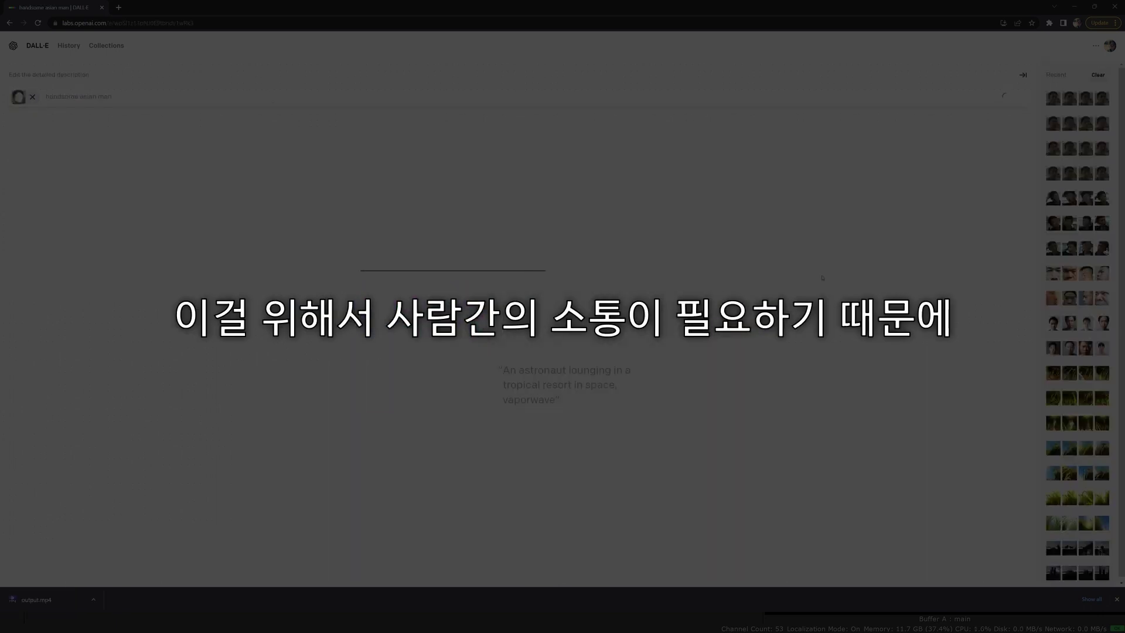
# Open one of the generated face images and save it
pyautogui.click(743, 412)
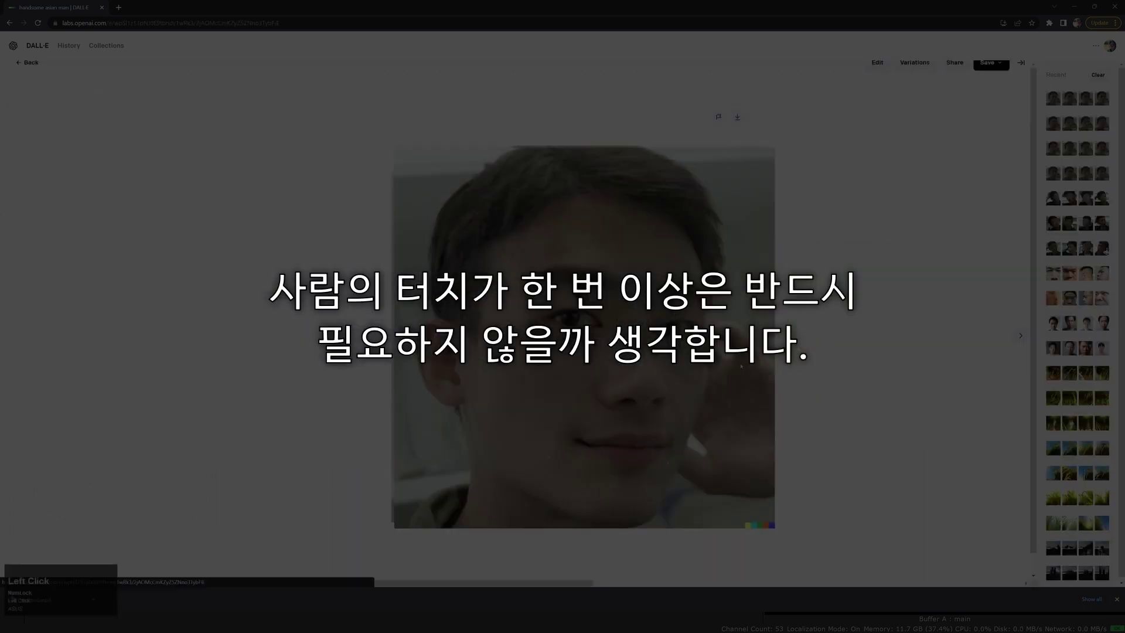
pyautogui.click(990, 72)
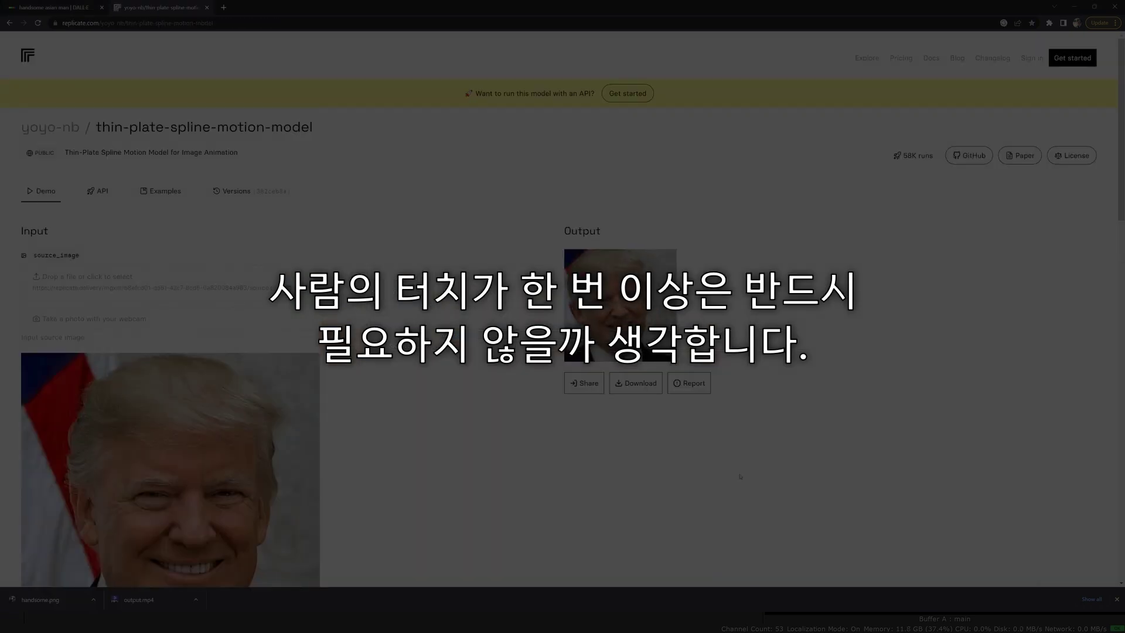
# Use handsome.png as the source image of Replicate's thin-plate-spline-motion-model and download the animated face video
pyautogui.click(740, 476)
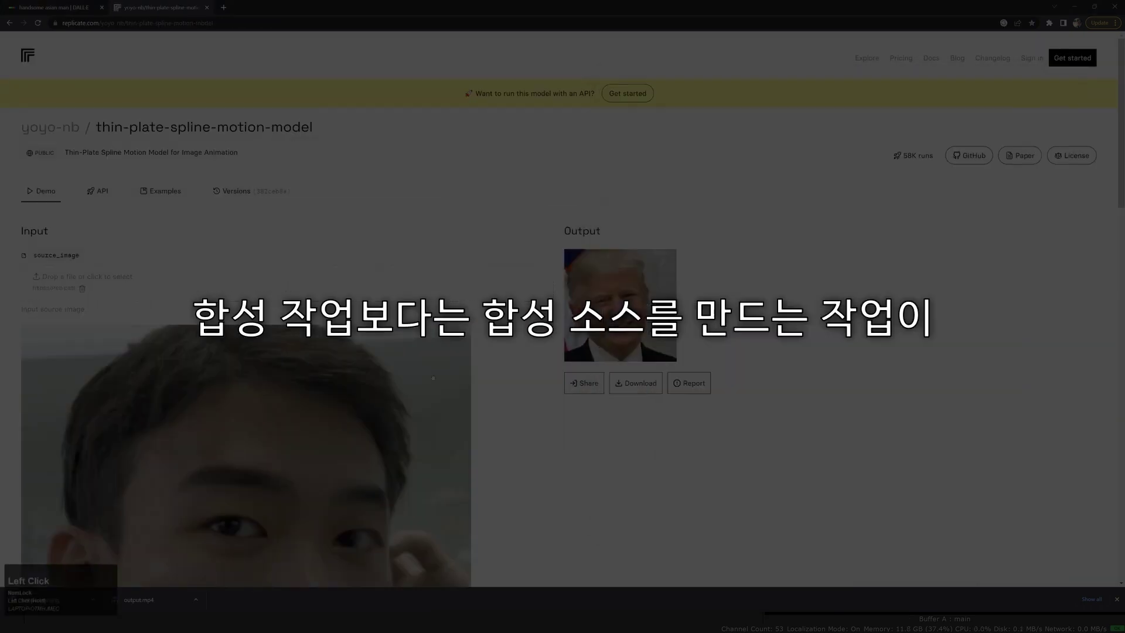
pyautogui.scroll(-10, 282, 317)
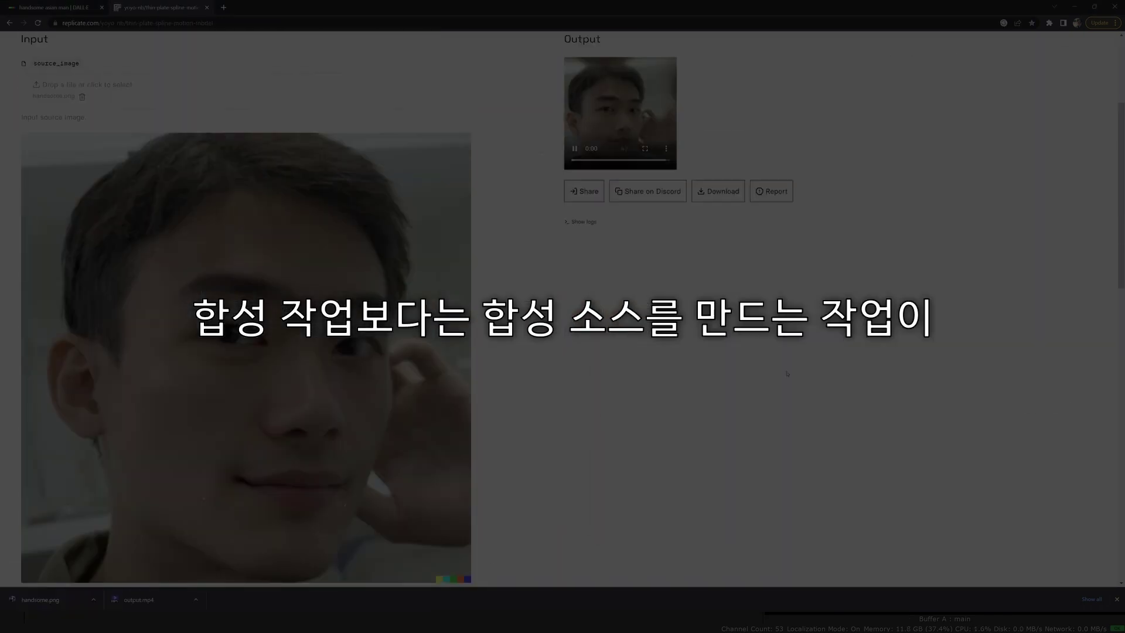
pyautogui.click(718, 188)
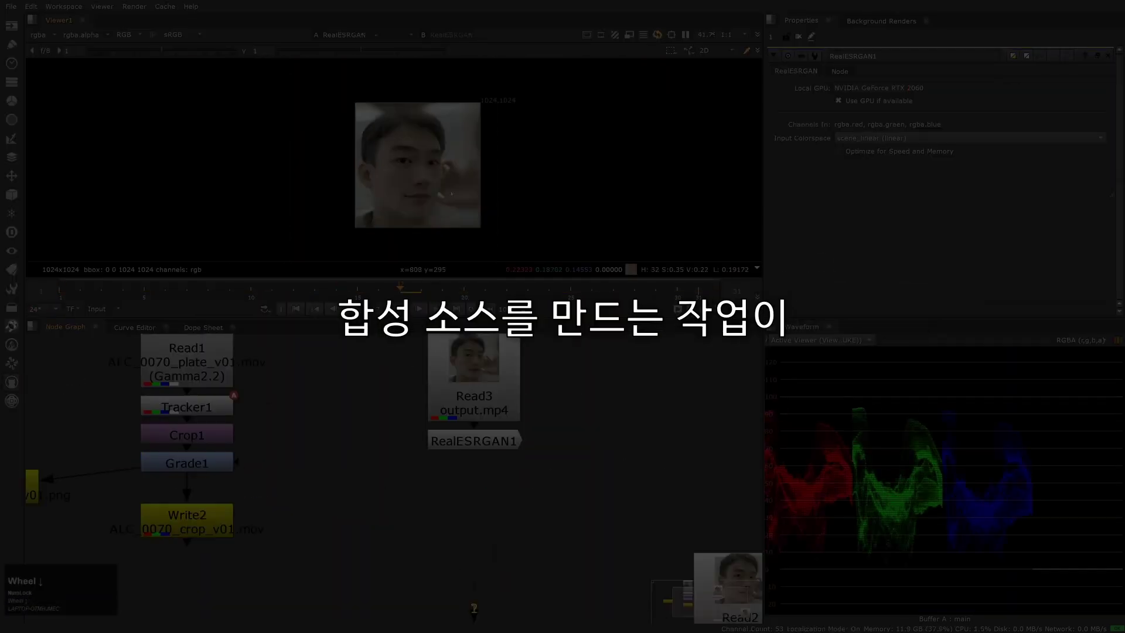
# In Nuke, move the generated face footage with Transform1 to line it up with the face in the cropped plate
pyautogui.scroll(-1, 447, 229)
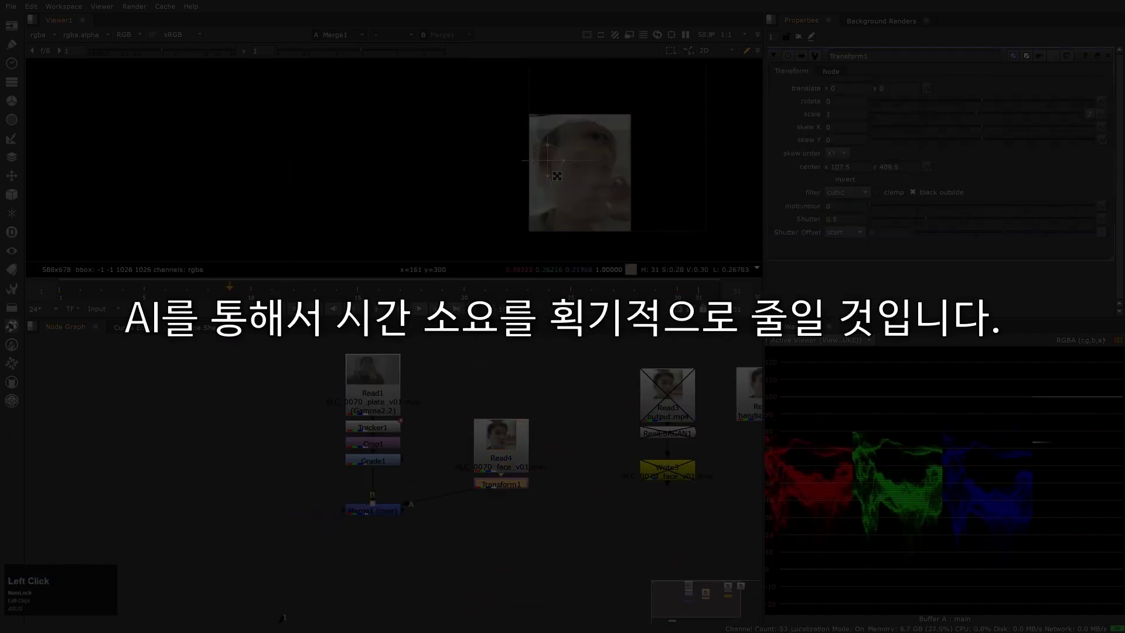
pyautogui.moveTo(557, 175); pyautogui.dragTo(552, 217)
pyautogui.keyDown('alt'); pyautogui.moveTo(552, 217); pyautogui.dragTo(530, 184, button='middle'); pyautogui.keyUp('alt')
pyautogui.scroll(2, 492, 234)
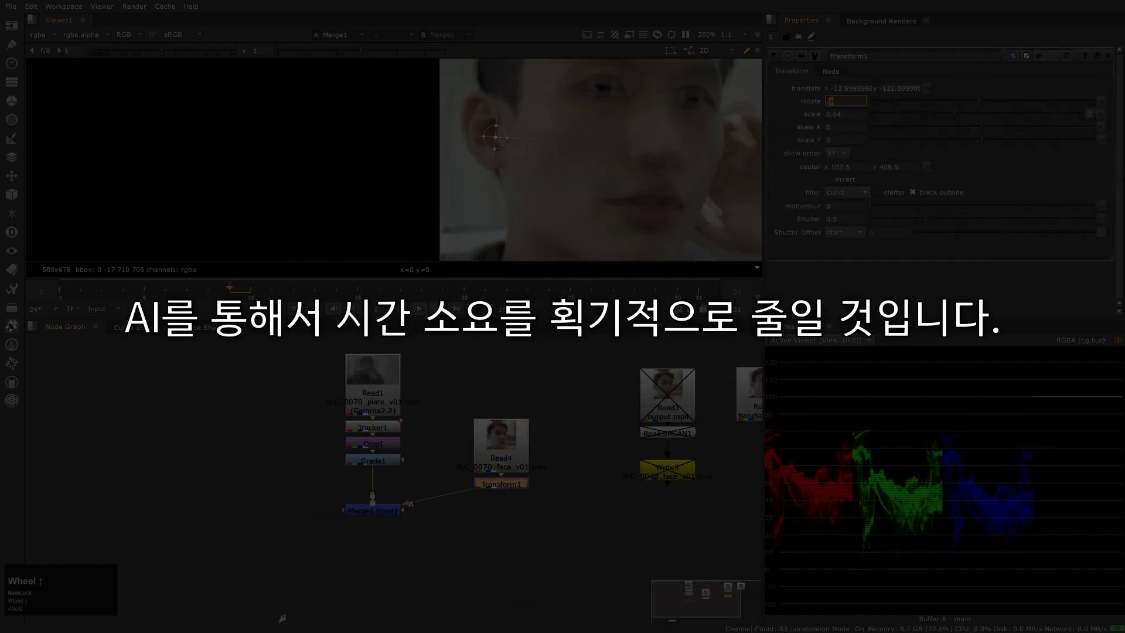
# Set Transform1's rotation to -3 and open its scale value for editing
pyautogui.scroll(3, 586, 158)
pyautogui.write('-3')
pyautogui.click(844, 114)
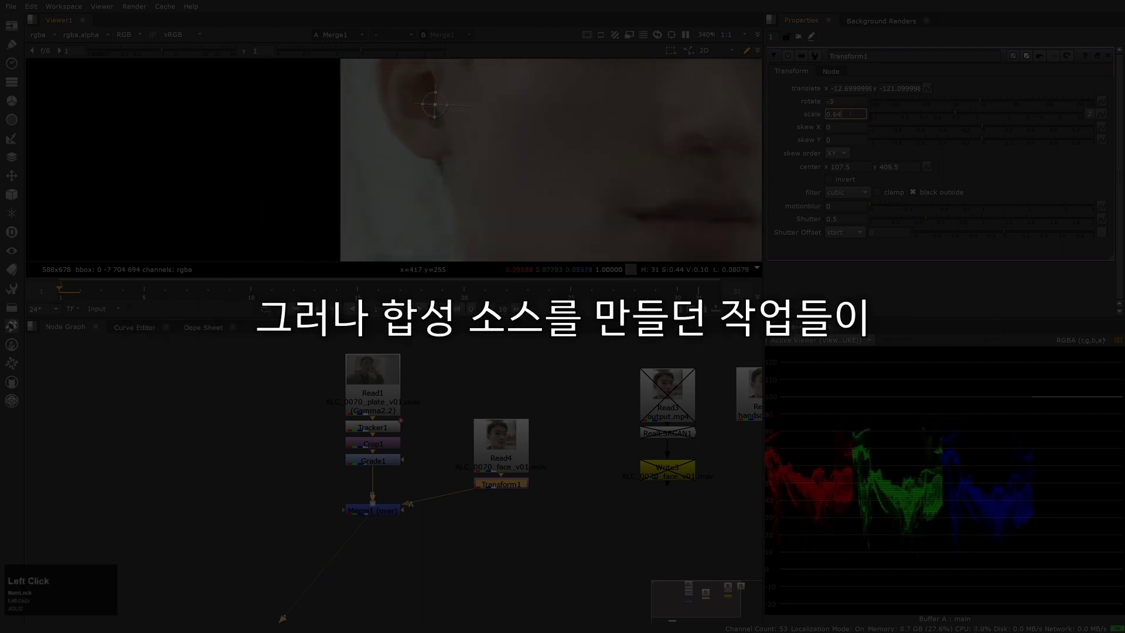
pyautogui.press('f')
pyautogui.scroll(8, 551, 159)
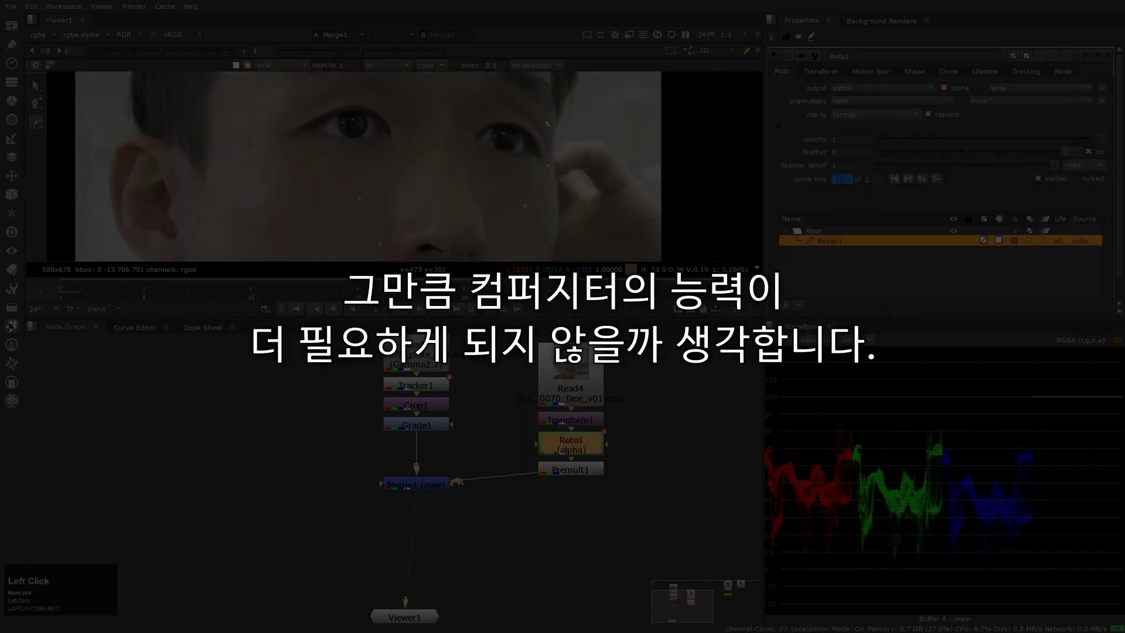
# Refine the Bezier shape of Roto1 around the jaw and lower face of the generated footage
pyautogui.scroll(-3, 505, 211)
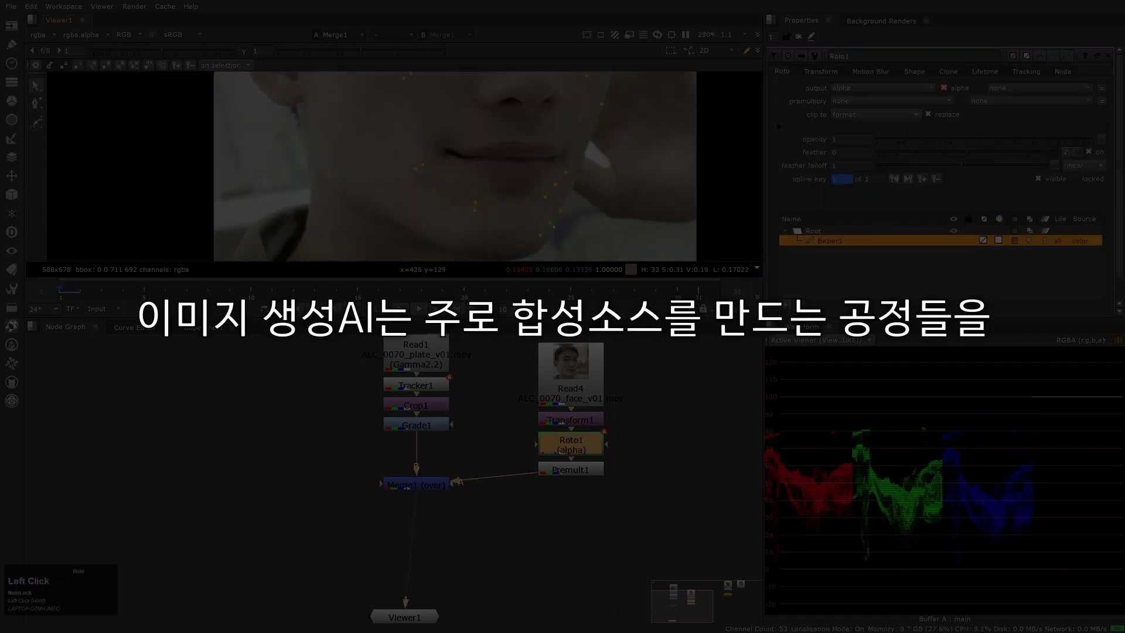
pyautogui.click(374, 216)
pyautogui.scroll(5, 374, 216)
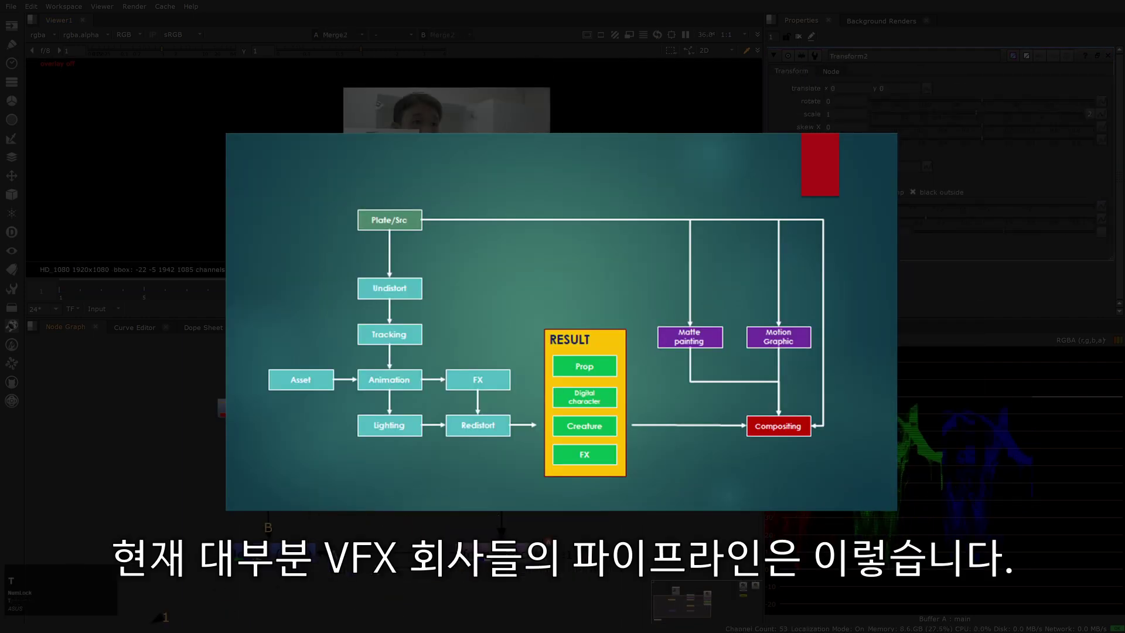
# Move the merged face crop with Transform2 onto the face in the full plate, at about x 422, y 357
pyautogui.middleClick(361, 120)
pyautogui.moveTo(498, 98); pyautogui.dragTo(497, 92)
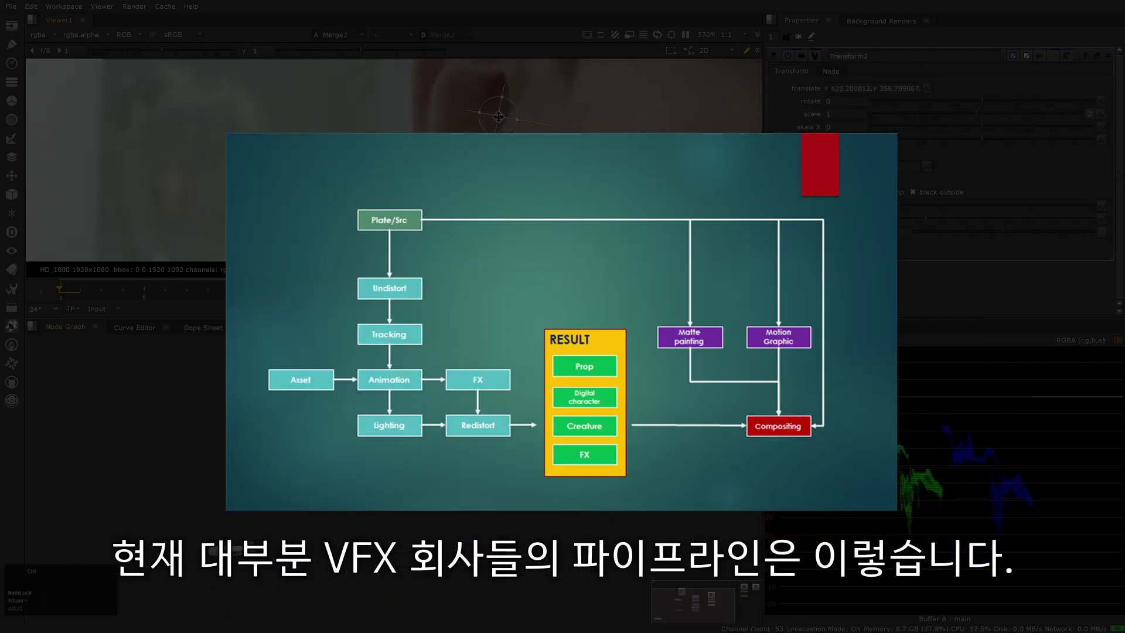
pyautogui.scroll(2, 497, 92)
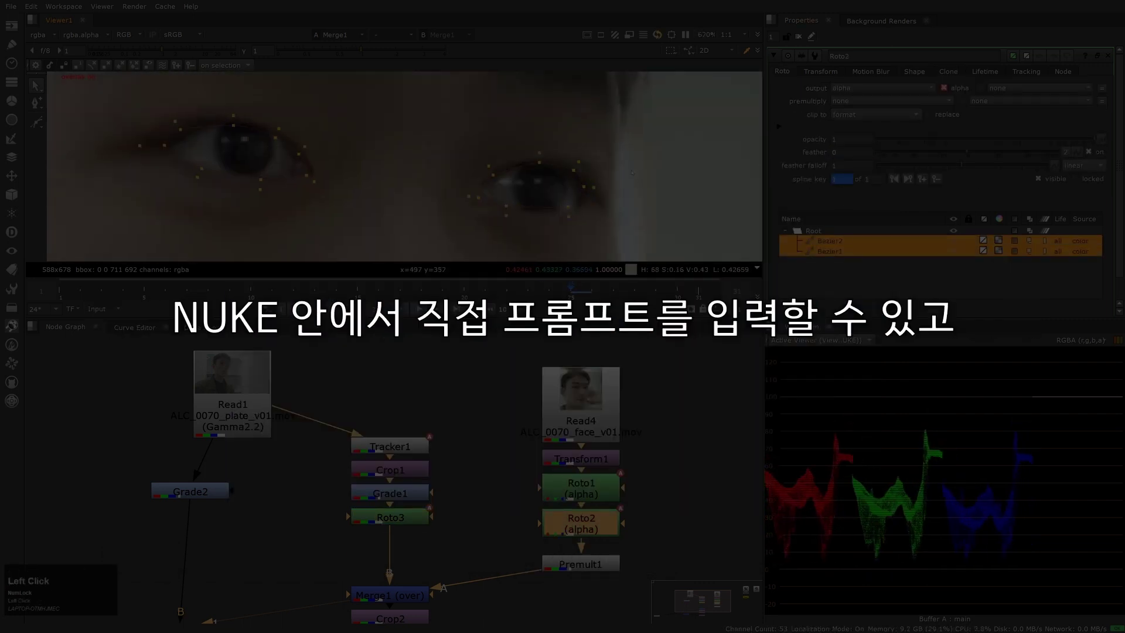
# Select Roto1 in the generated face branch and examine the merged face composite at full frame
pyautogui.scroll(3, 490, 184)
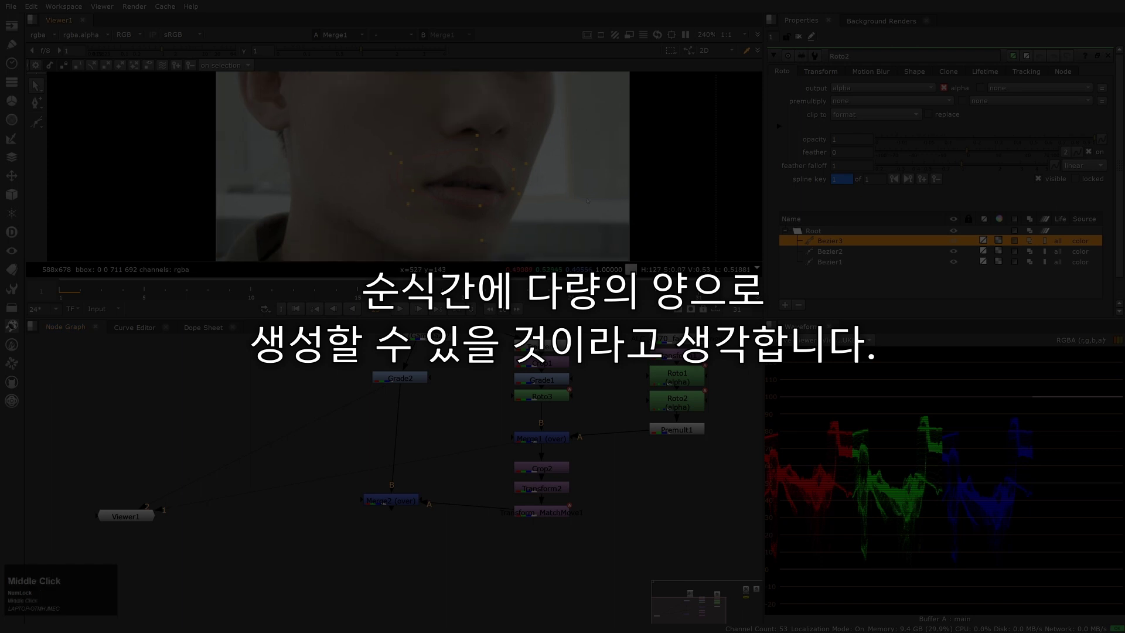
pyautogui.click(677, 377)
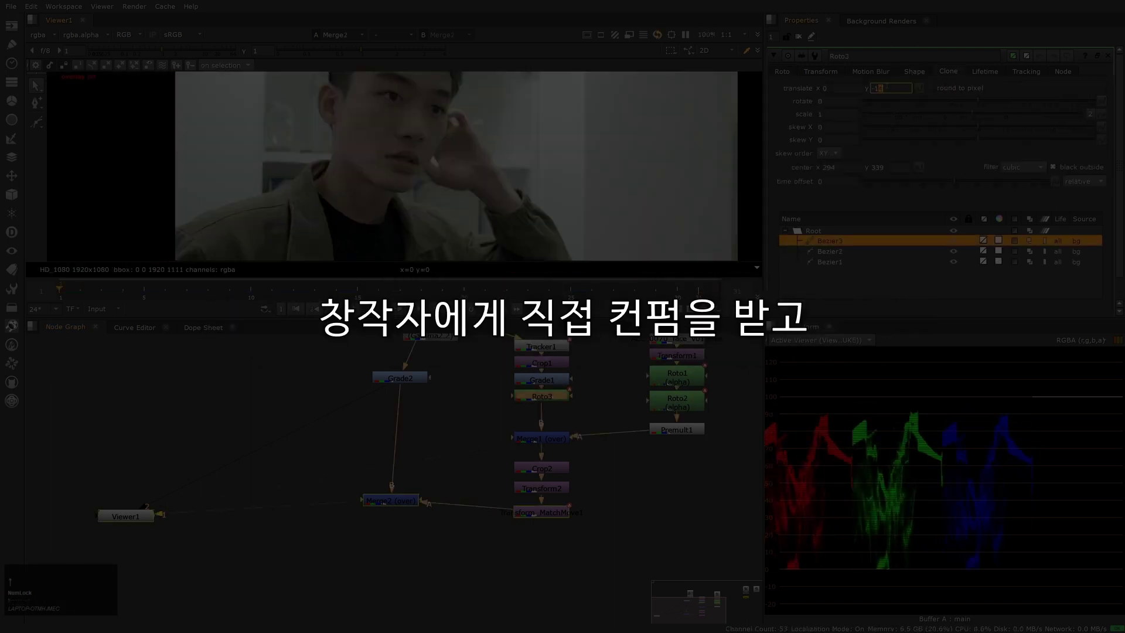
pyautogui.scroll(-3, 457, 446)
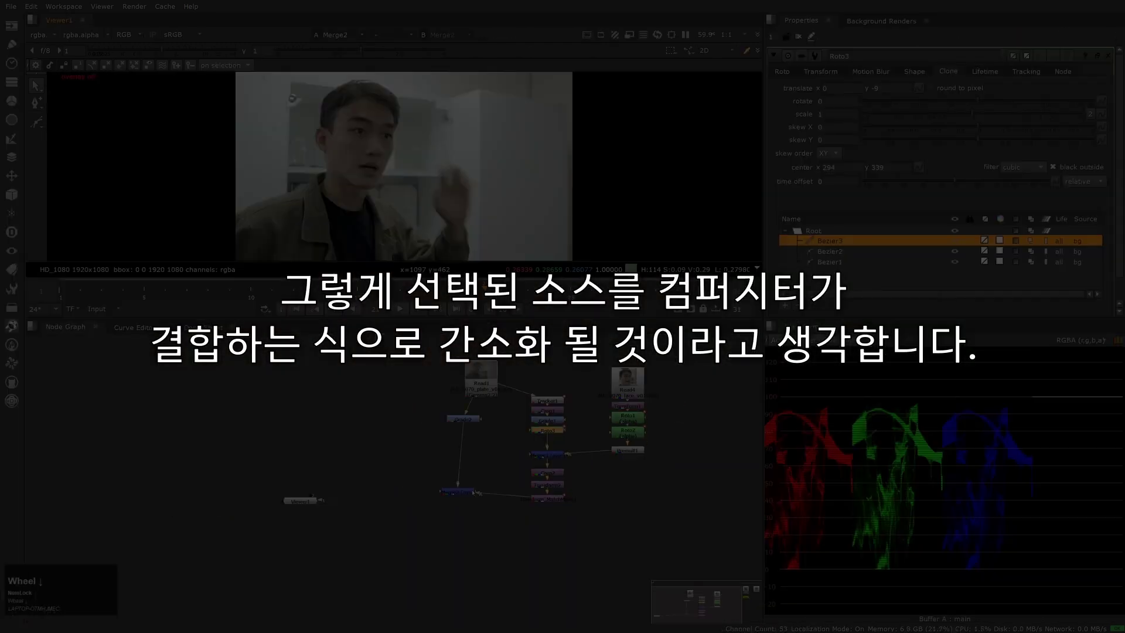
pyautogui.scroll(5, 393, 446)
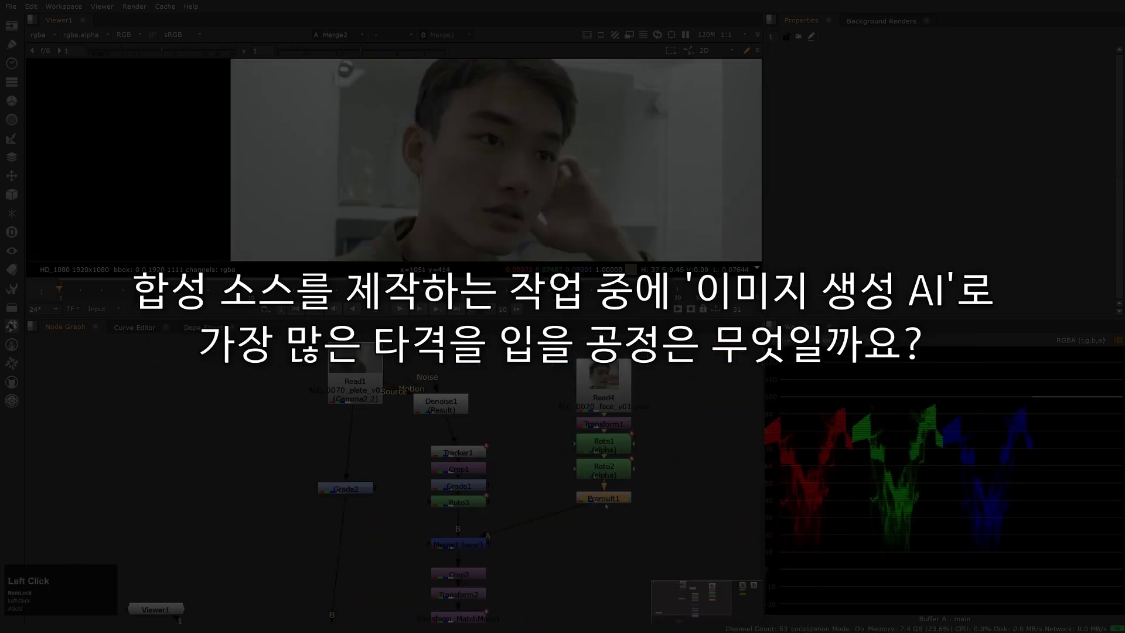
pyautogui.press('h')
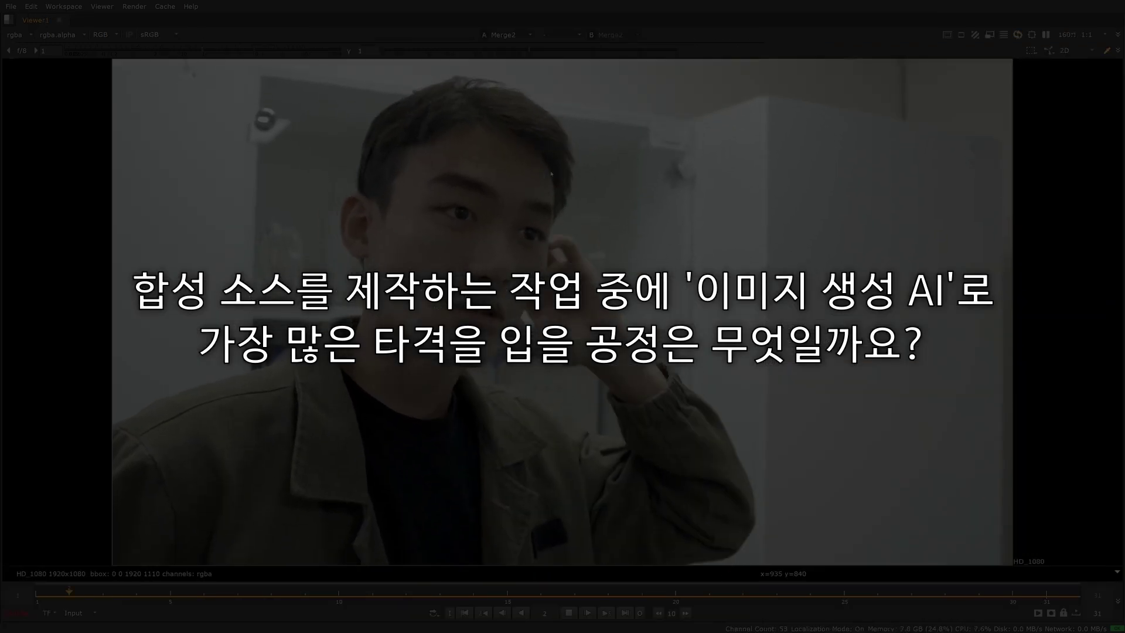
pyautogui.scroll(10, 590, 146)
pyautogui.click(197, 78)
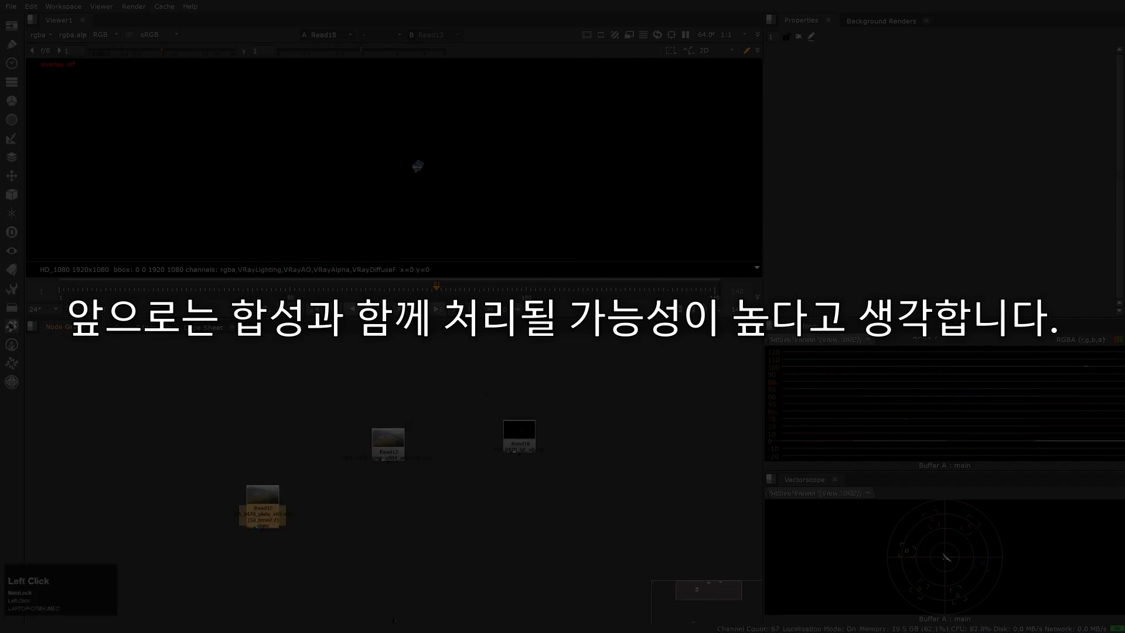
# Cut the Tracker node out of the aerial plate's branch
pyautogui.scroll(5, 452, 191)
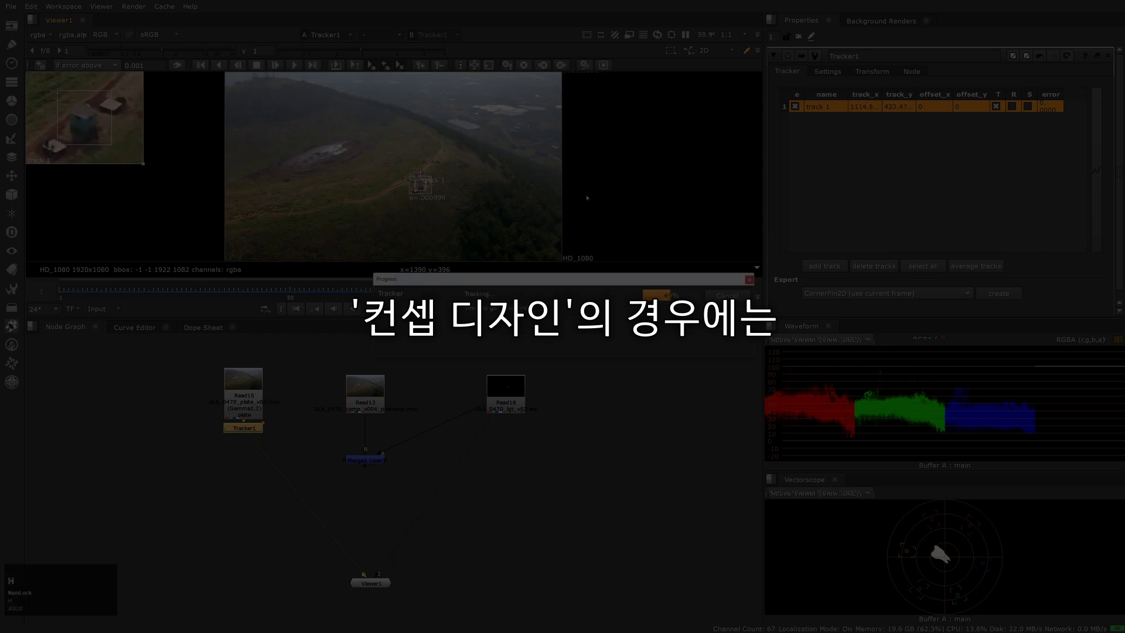
pyautogui.hotkey('ctrl', 'x')
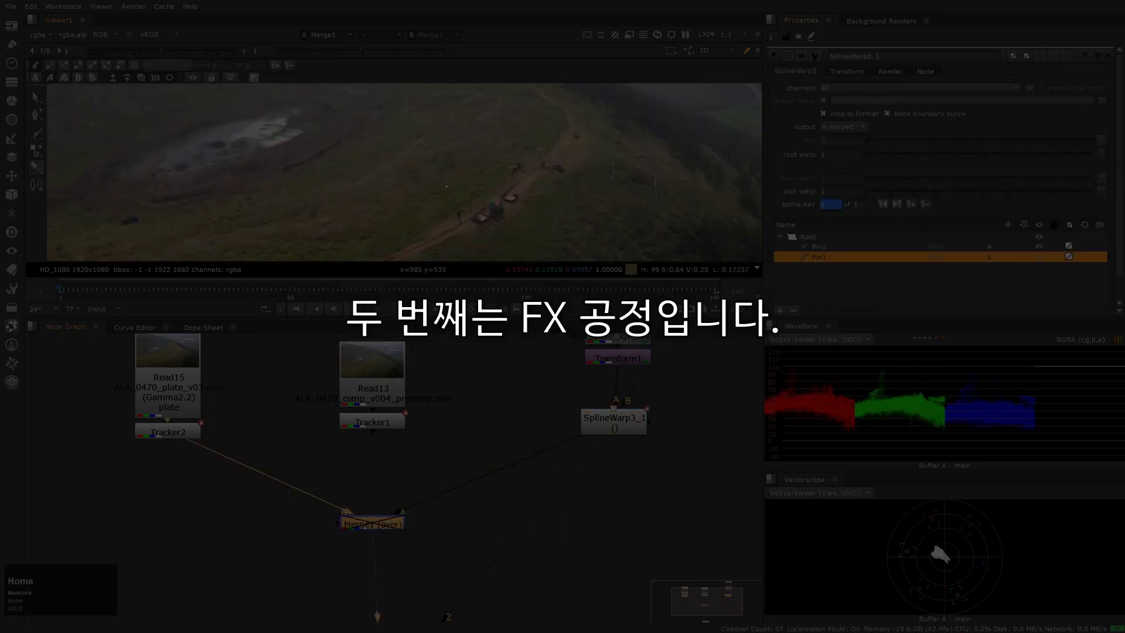
pyautogui.press('End')
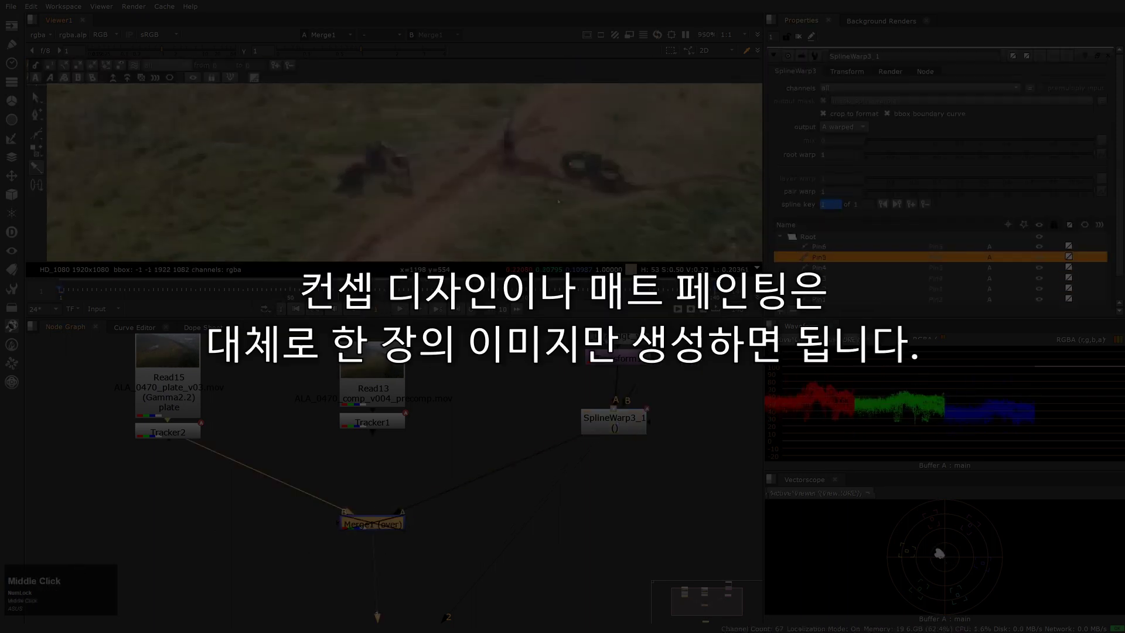
pyautogui.scroll(2, 573, 197)
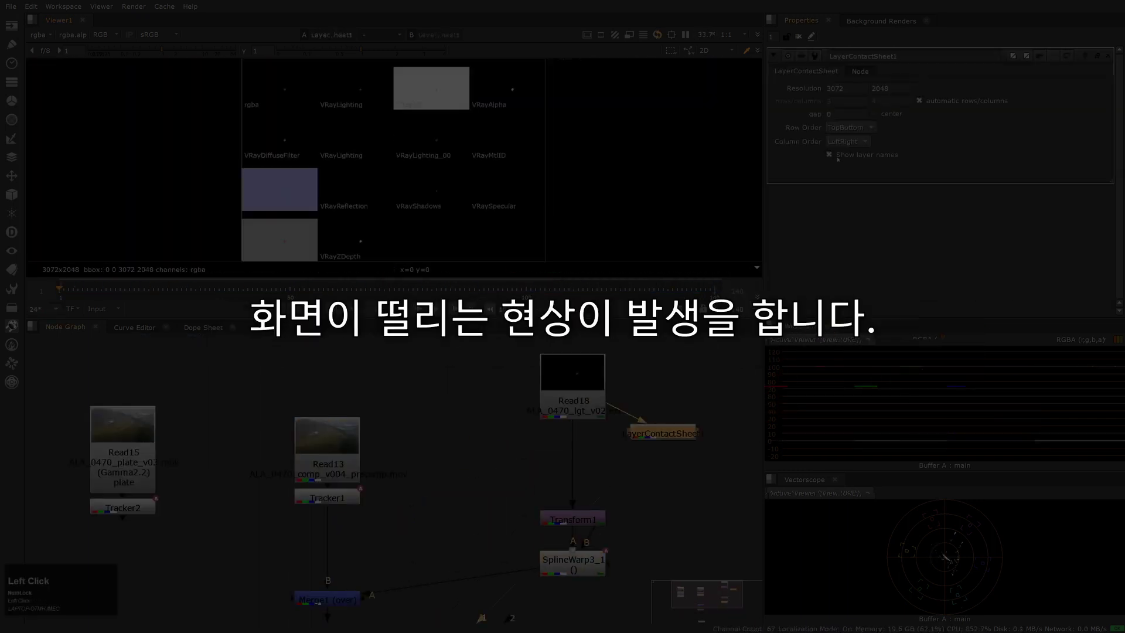
# Shuffle the VRayLighting layer of the lighting render into rgba and set Merge4 to multiply with VRayAO as its B channels
pyautogui.click(853, 120)
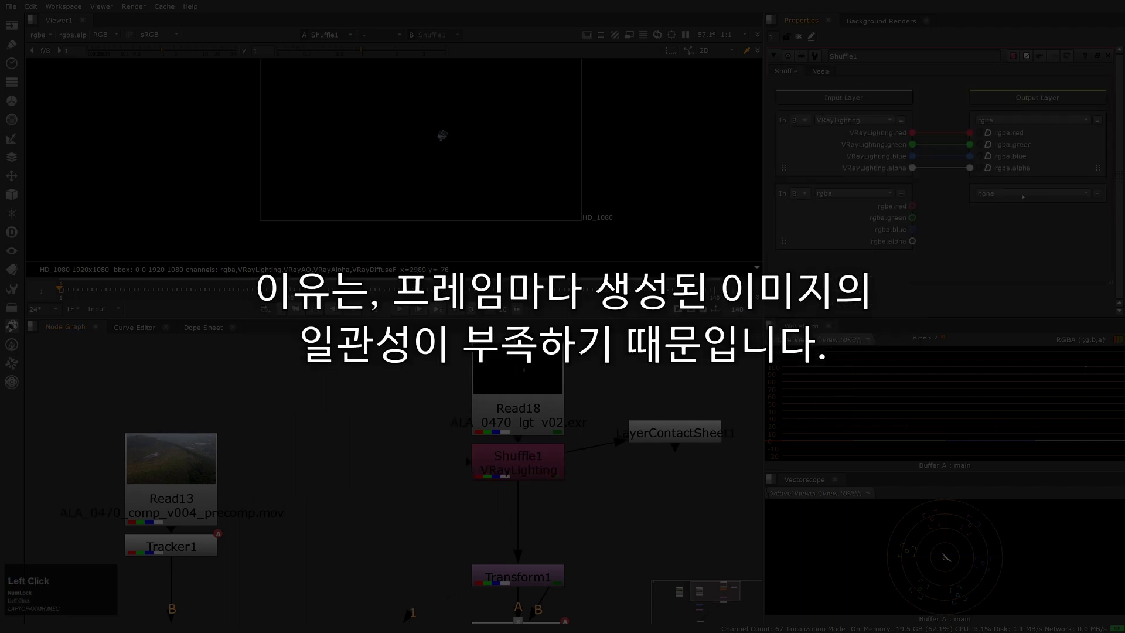
pyautogui.click(856, 141)
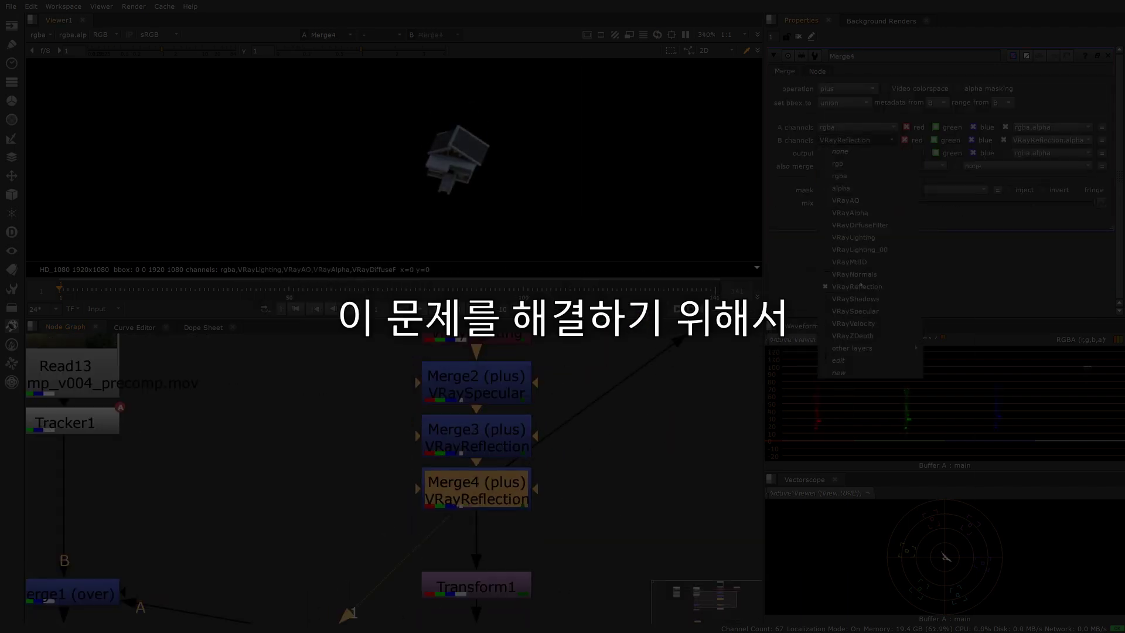
pyautogui.middleClick(523, 491)
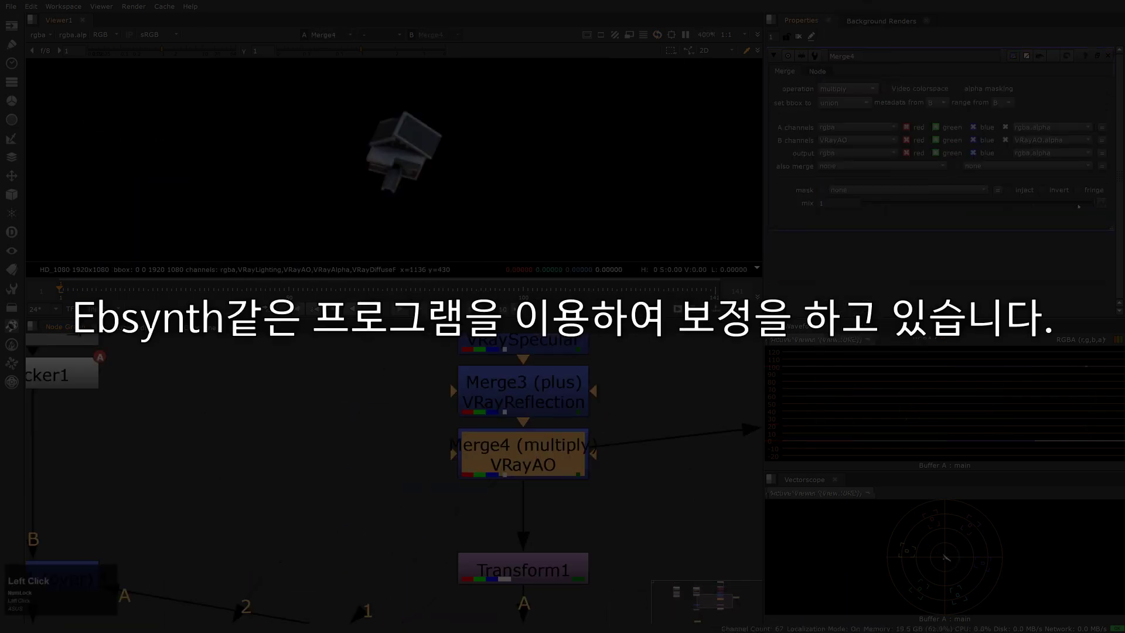
# Add a Keyer node for keying the blue-screen plate
pyautogui.scroll(3, 584, 455)
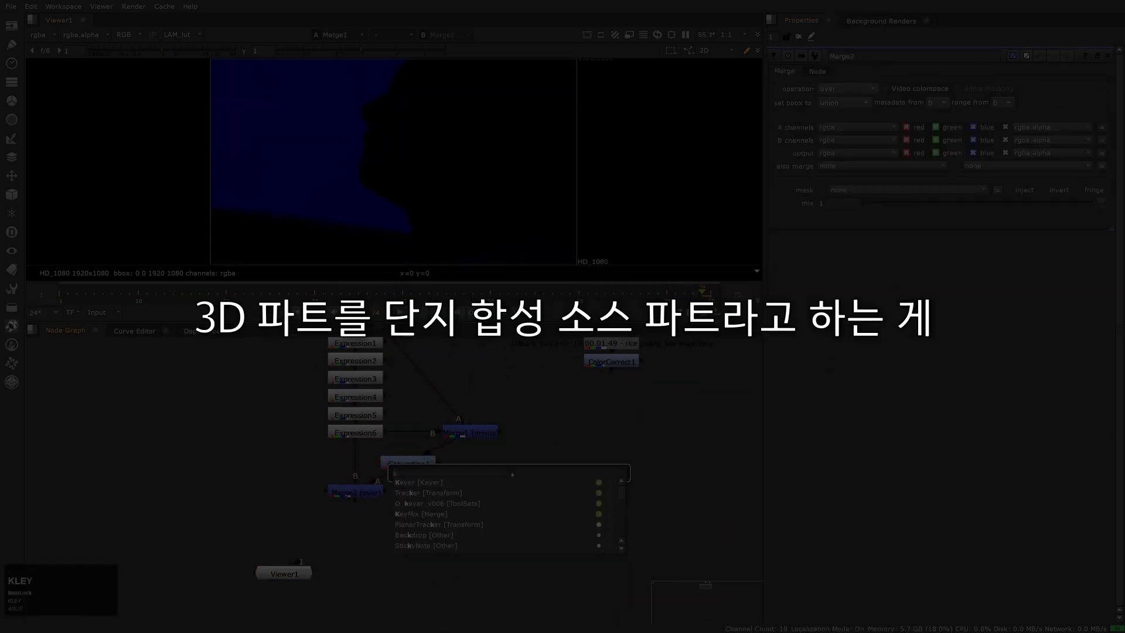
pyautogui.press('Return')
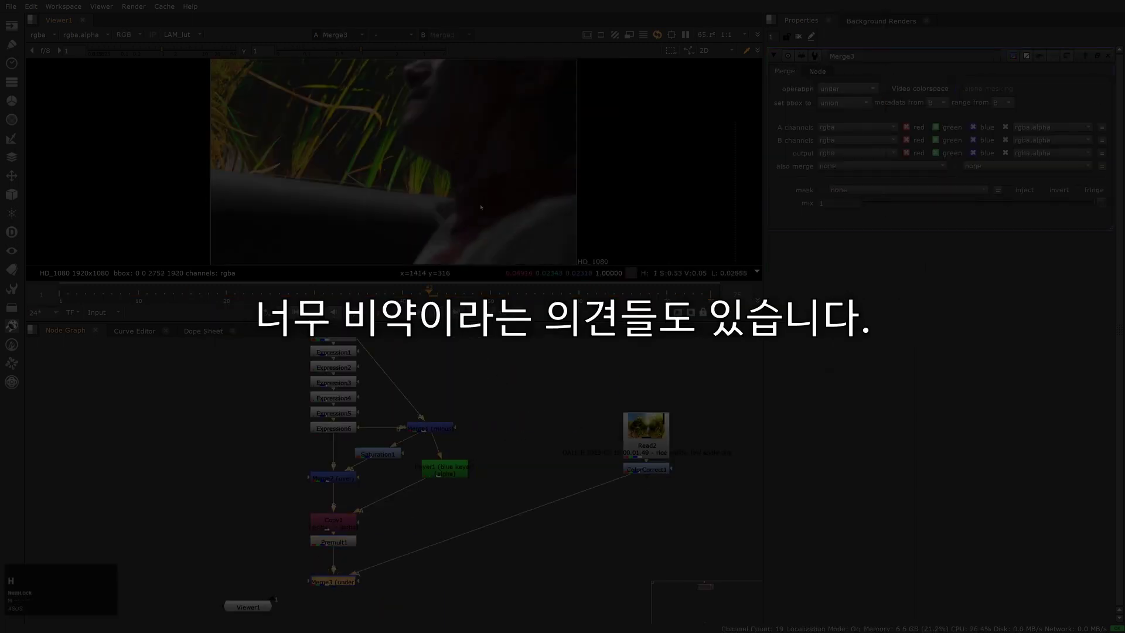
# Offset track 1 of Tracker1 from the bright tip beside the hand to the shirt's upper edge and track forward frame by frame
pyautogui.press('Home')
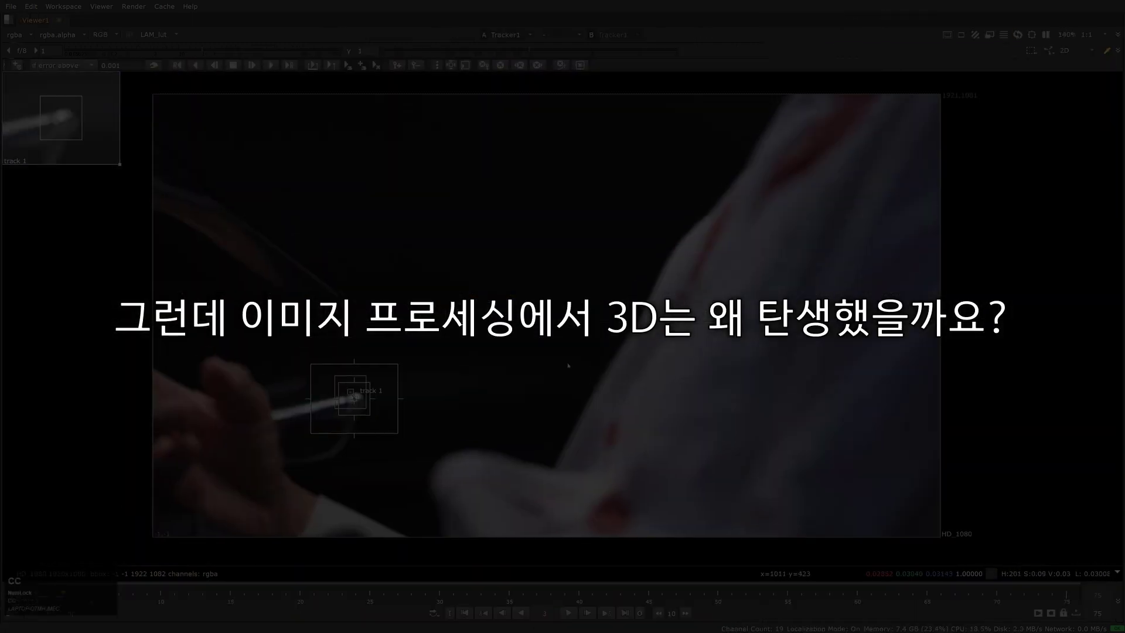
pyautogui.keyDown('ctrl'); pyautogui.moveTo(331, 471); pyautogui.dragTo(721, 287); pyautogui.keyUp('ctrl')
pyautogui.press('c')
pyautogui.press('c')
pyautogui.press('c')
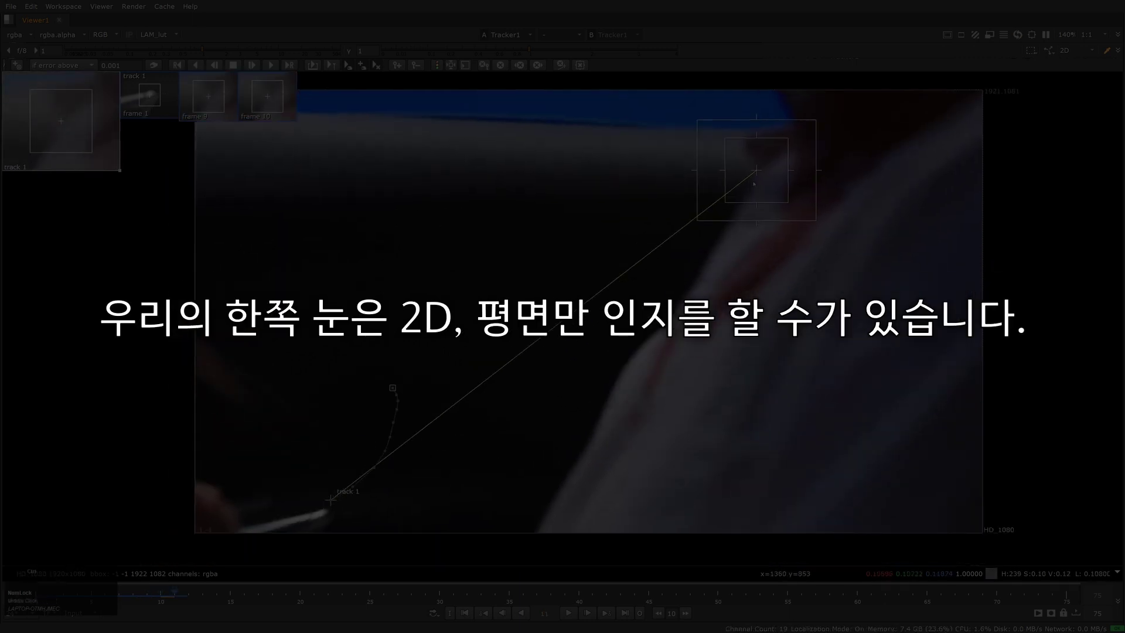
pyautogui.scroll(-2, 868, 331)
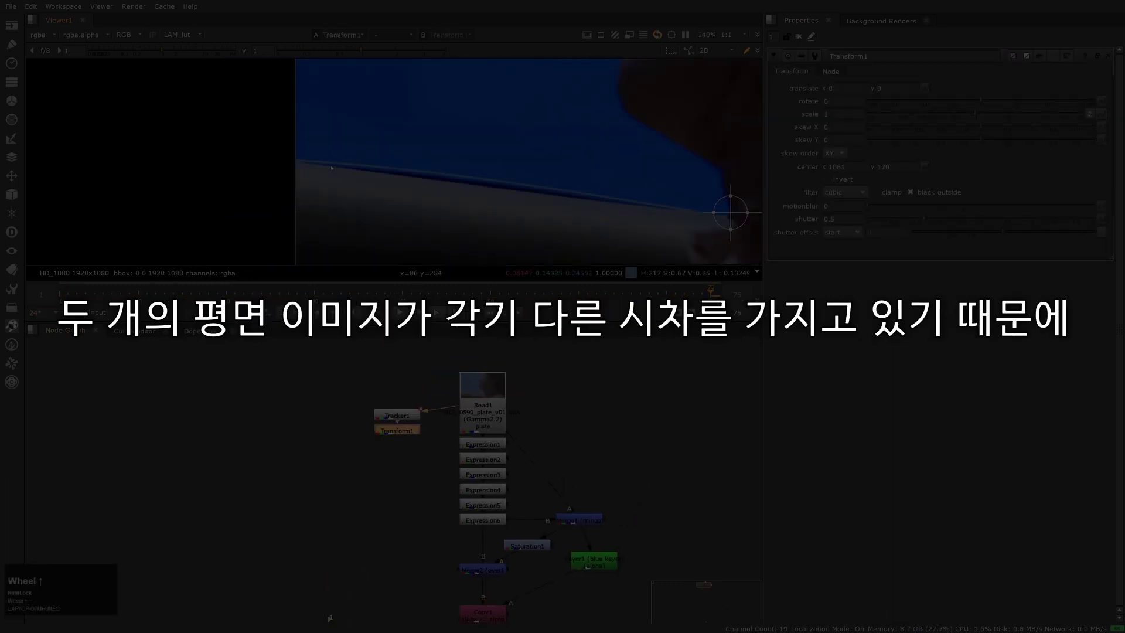
# Enter -2.5 as a parameter value for Transform1 beneath Tracker1
pyautogui.hotkey('shift', 'Left')
pyautogui.write('-2.5')
pyautogui.press('Return')
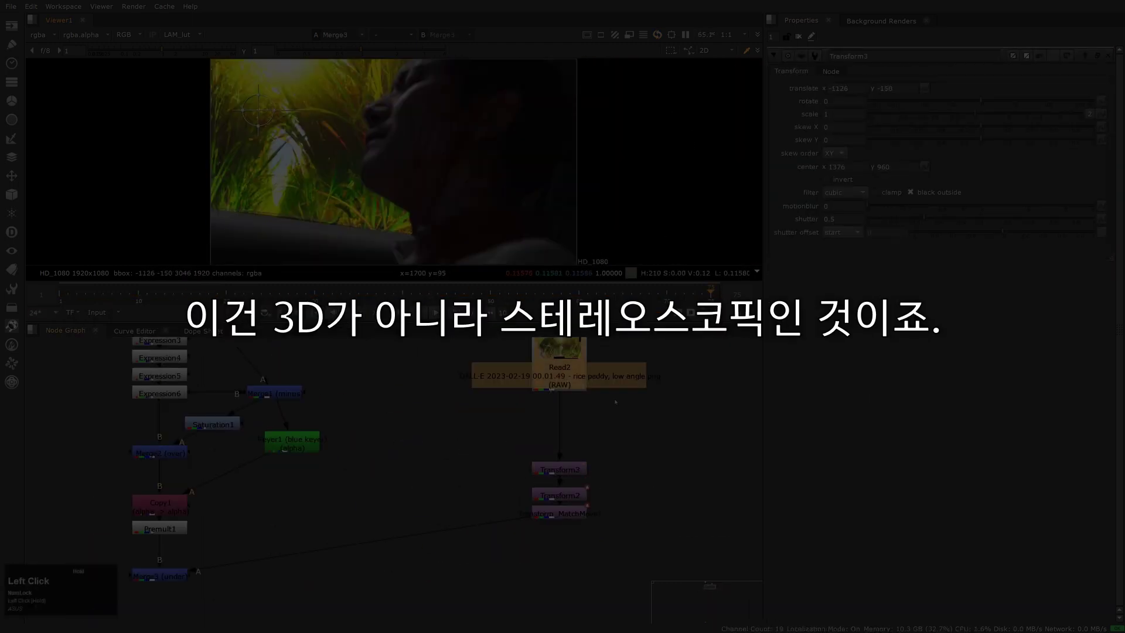
# Set the offset of Grade1 on the rice paddy background to -0.1
pyautogui.click(857, 127)
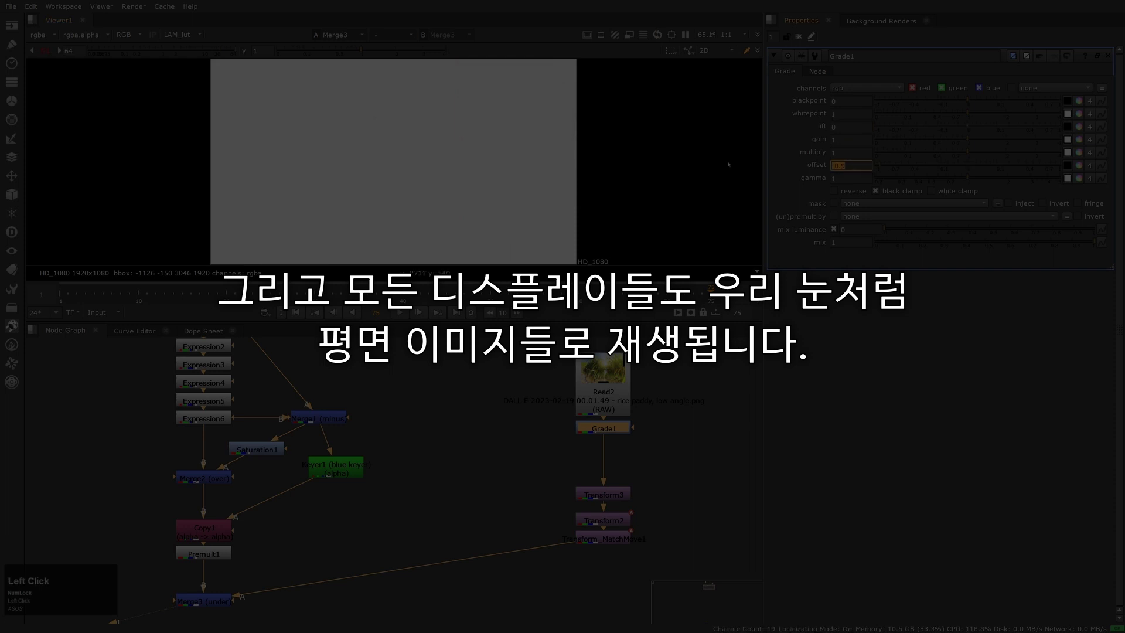
pyautogui.write('-0.1')
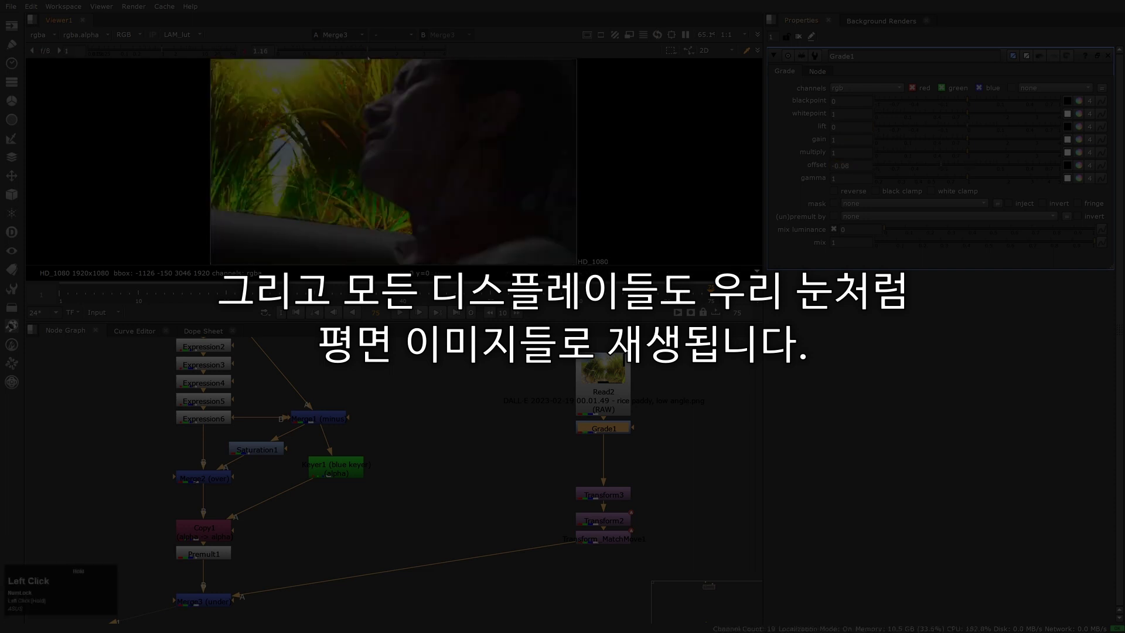
# Open scope windows for checking the composite's levels and colour beside the node graph
pyautogui.rightClick(779, 326)
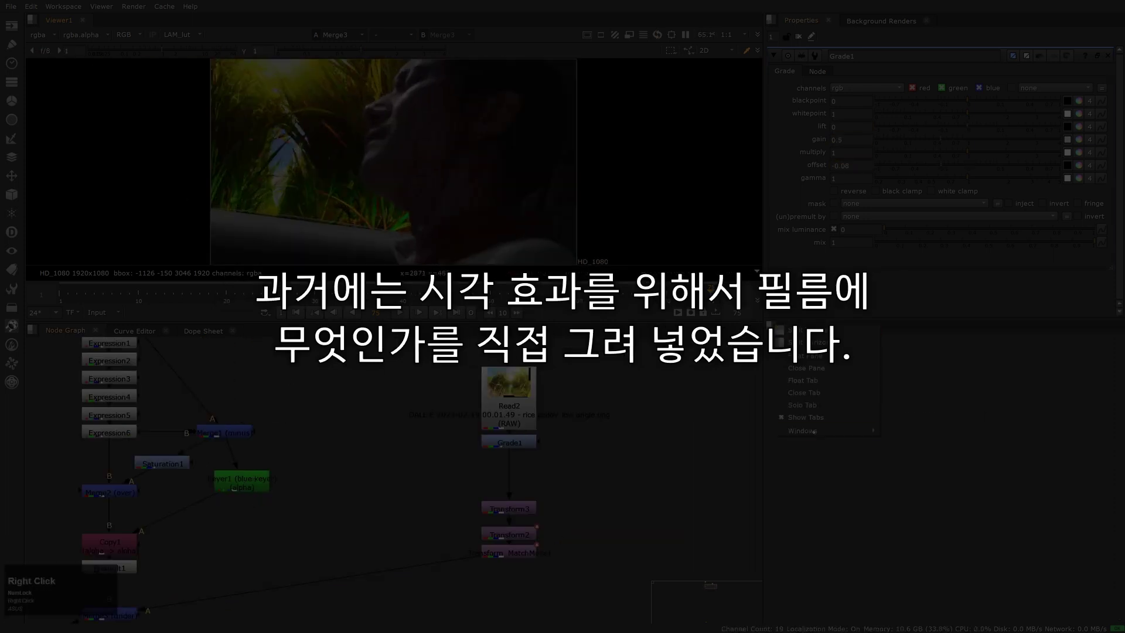
pyautogui.click(914, 431)
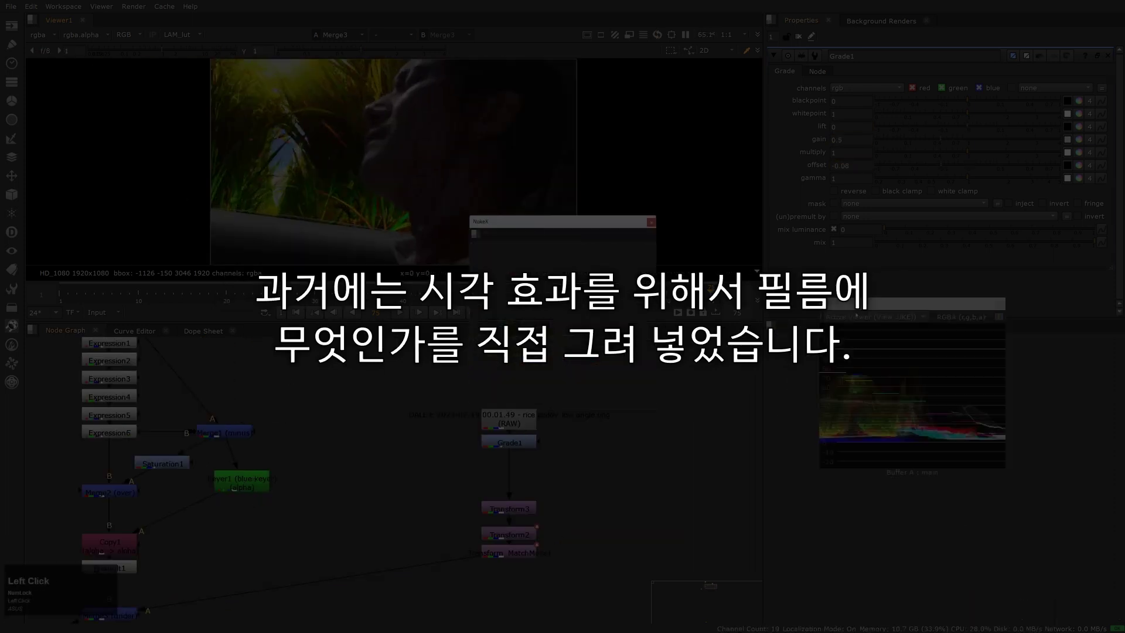
# Add a Saturation node set to 0.2 below the rice paddy's Grade1 and examine the graded composite around the face
pyautogui.press('Tab')
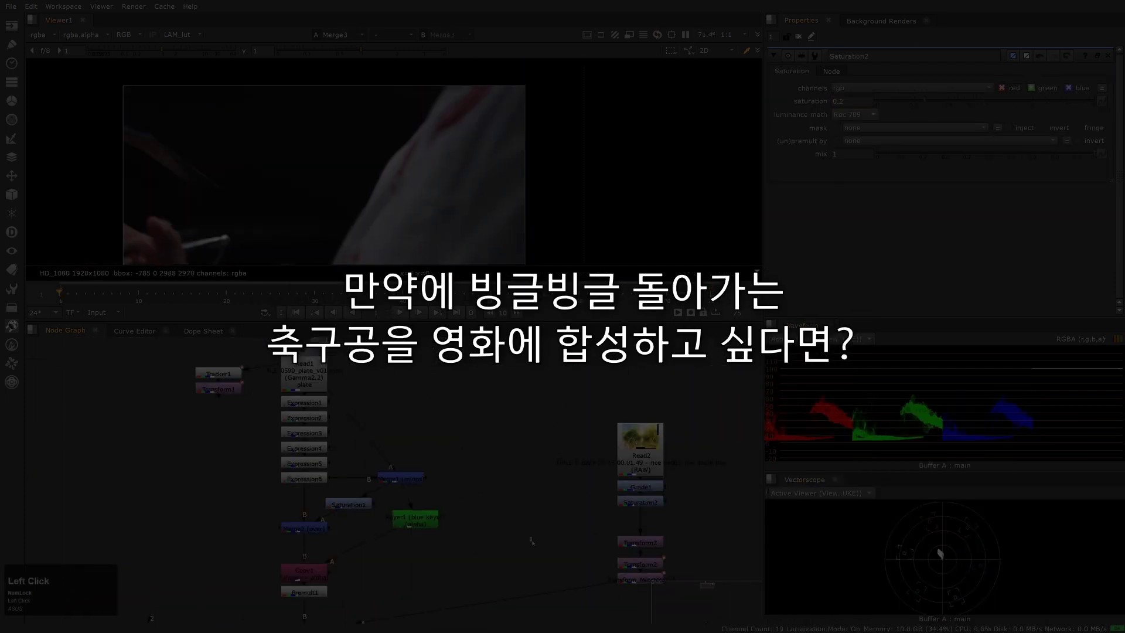
pyautogui.scroll(3, 410, 469)
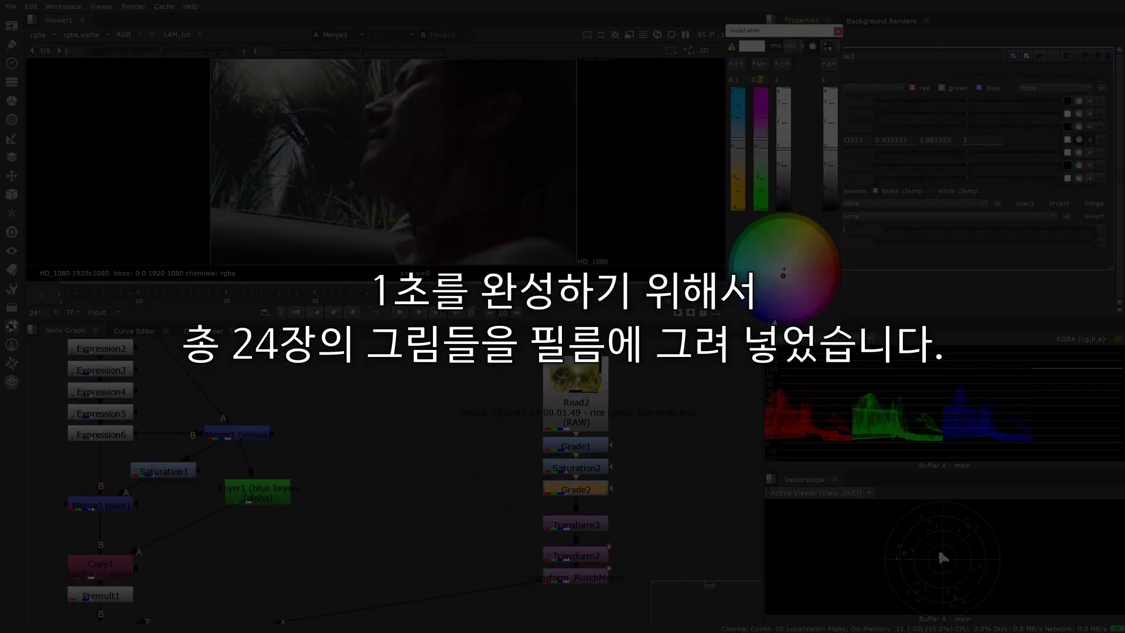
pyautogui.scroll(-4, 634, 517)
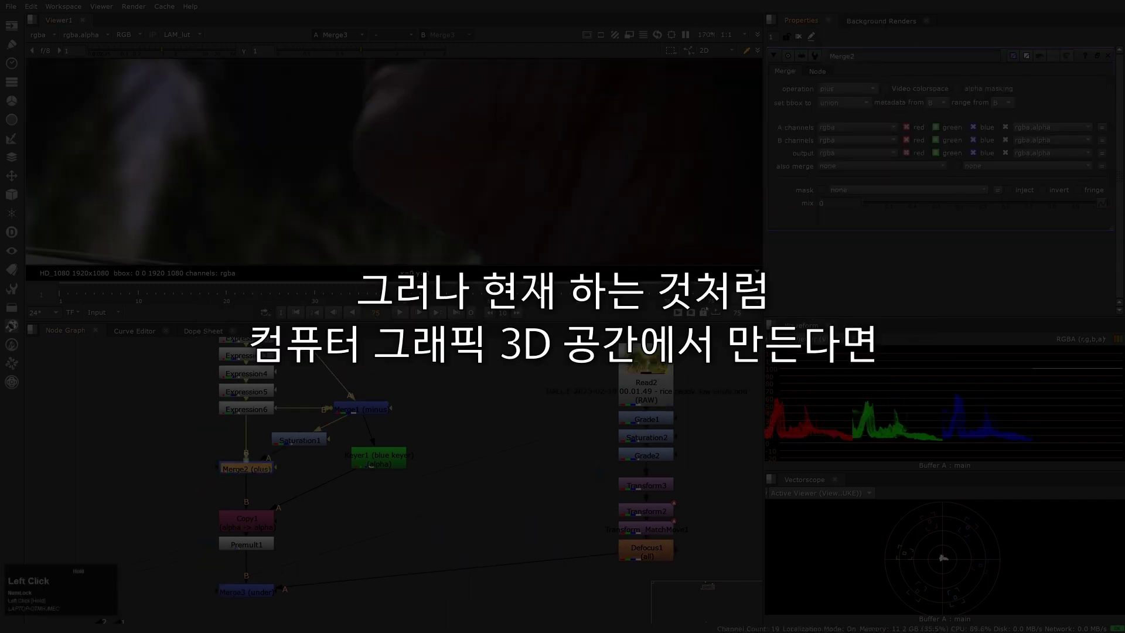
pyautogui.moveTo(484, 191); pyautogui.dragTo(548, 191, button='middle')
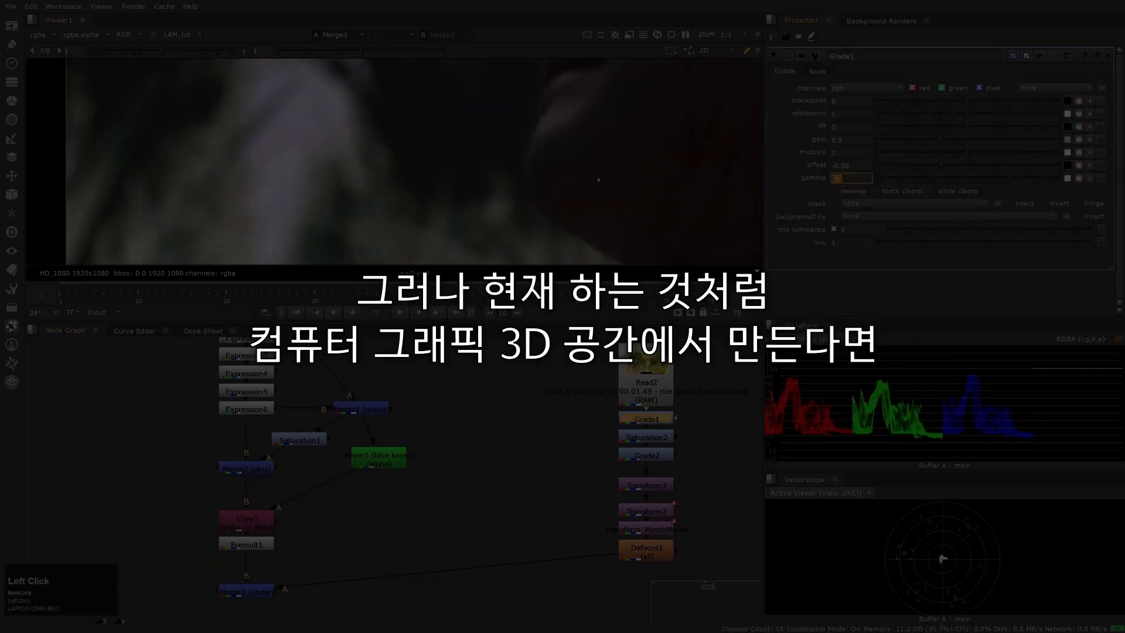
pyautogui.press('space')
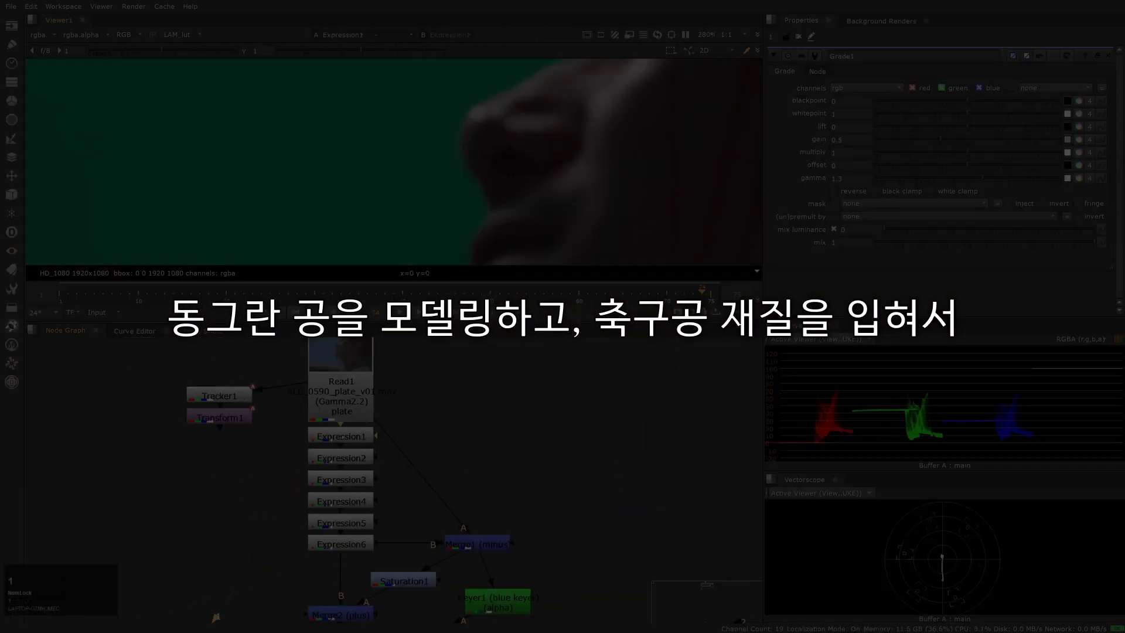
# View the output of the Expression nodes below the blue-screen plate and examine the edge of the face
pyautogui.moveTo(343, 410); pyautogui.dragTo(410, 478, button='middle')
pyautogui.press('1')
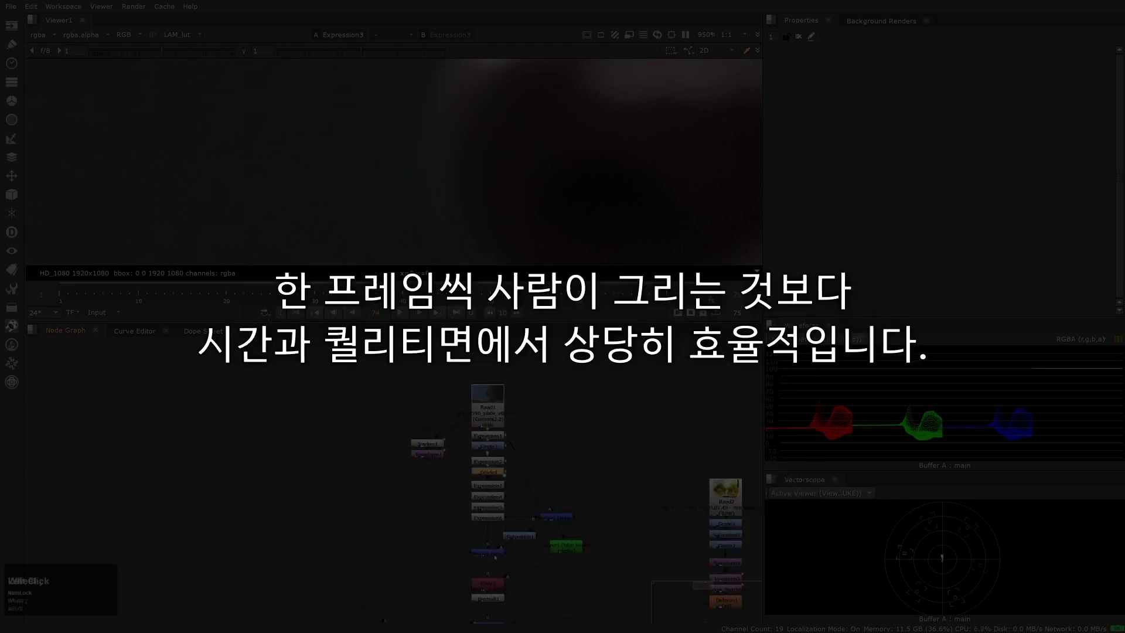
pyautogui.click(504, 433)
pyautogui.moveTo(504, 432); pyautogui.dragTo(615, 463, button='middle')
pyautogui.scroll(3, 615, 463)
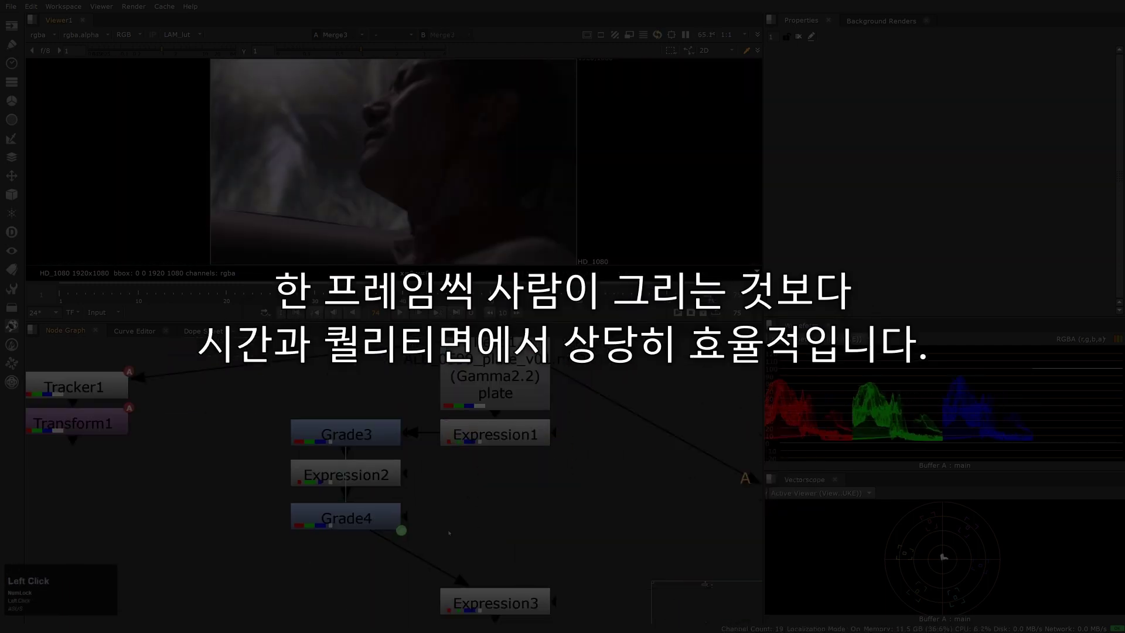
# Key the plate with a second Keyer set to bluescreen and narrow its key range
pyautogui.click(627, 438)
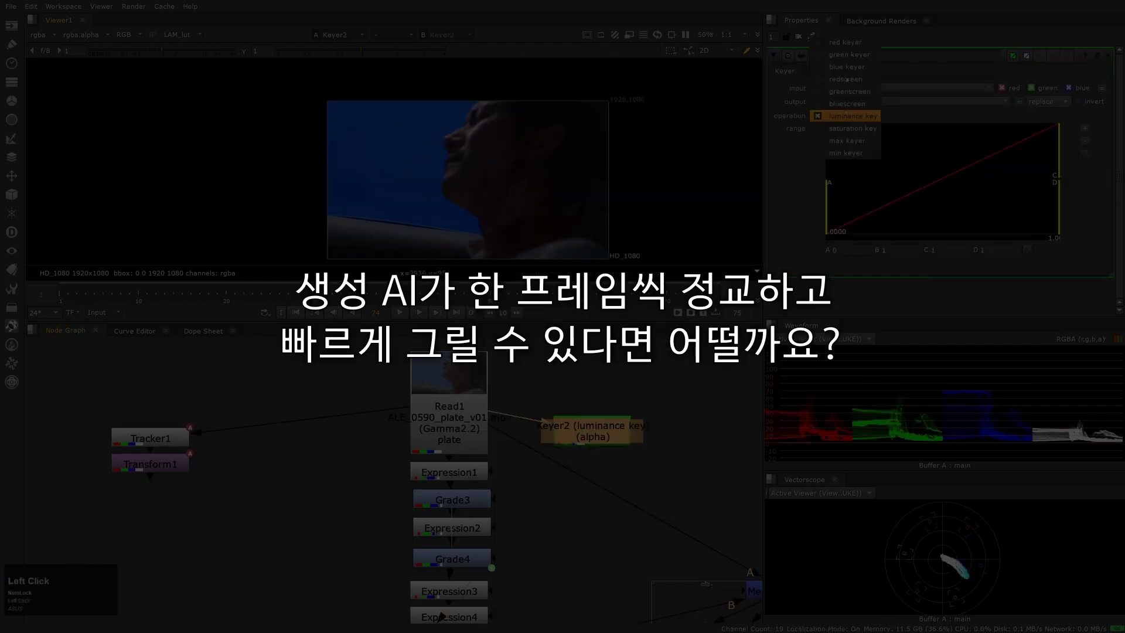
pyautogui.moveTo(1027, 212); pyautogui.dragTo(1030, 209)
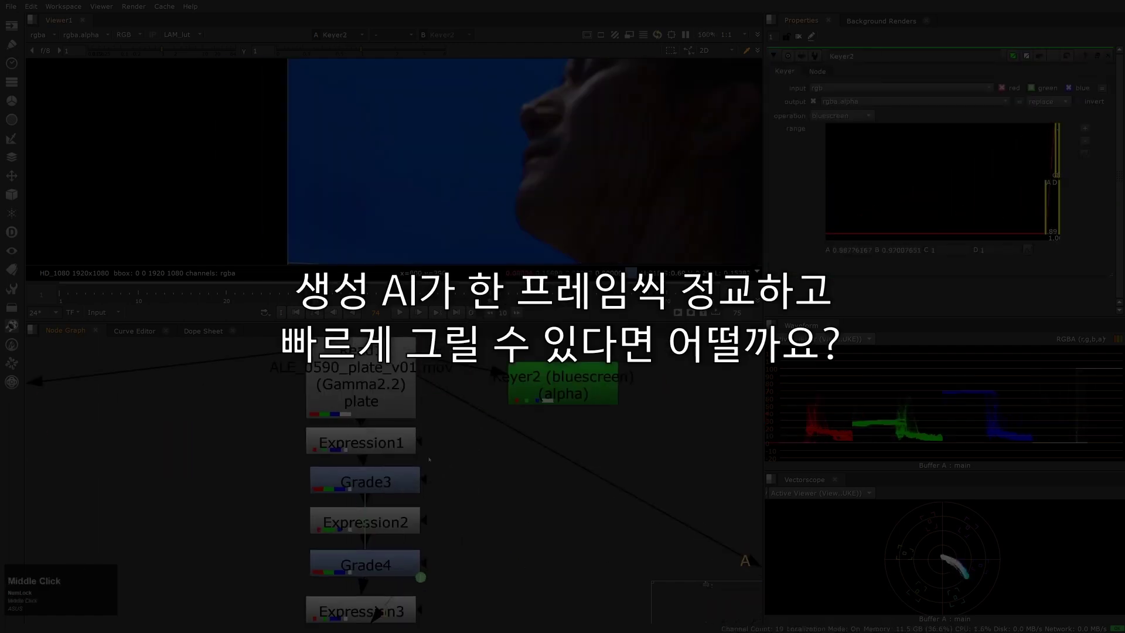
pyautogui.moveTo(493, 469); pyautogui.dragTo(472, 403, button='middle')
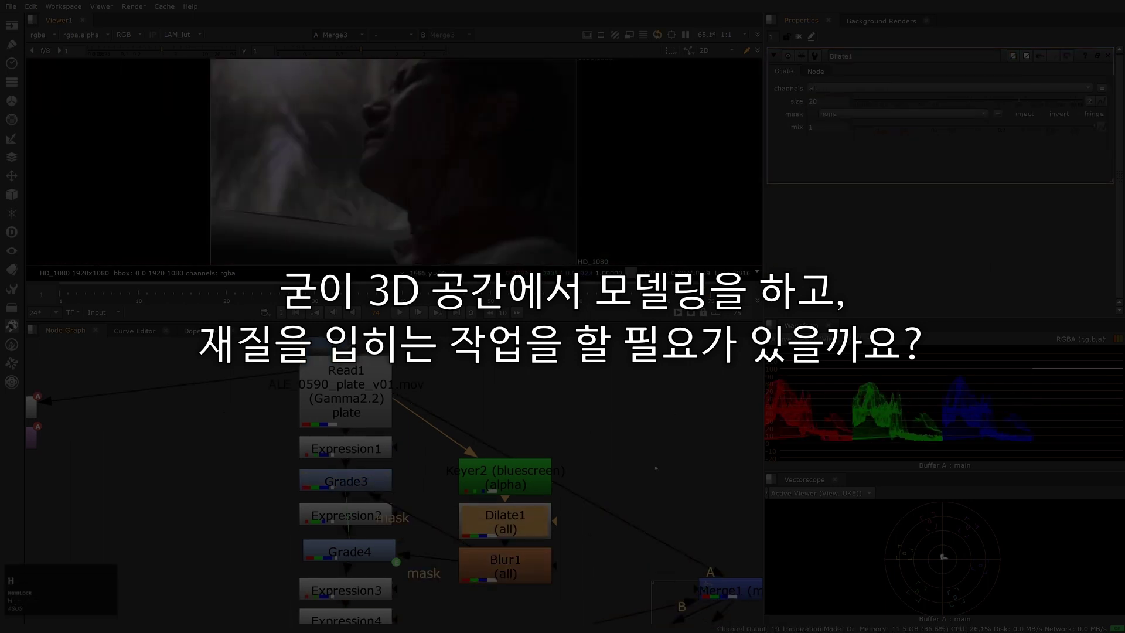
# Examine the composite and Roto1's Bezier mask around the grey surface below the face, together with the expression and mask nodes
pyautogui.middleClick(613, 481)
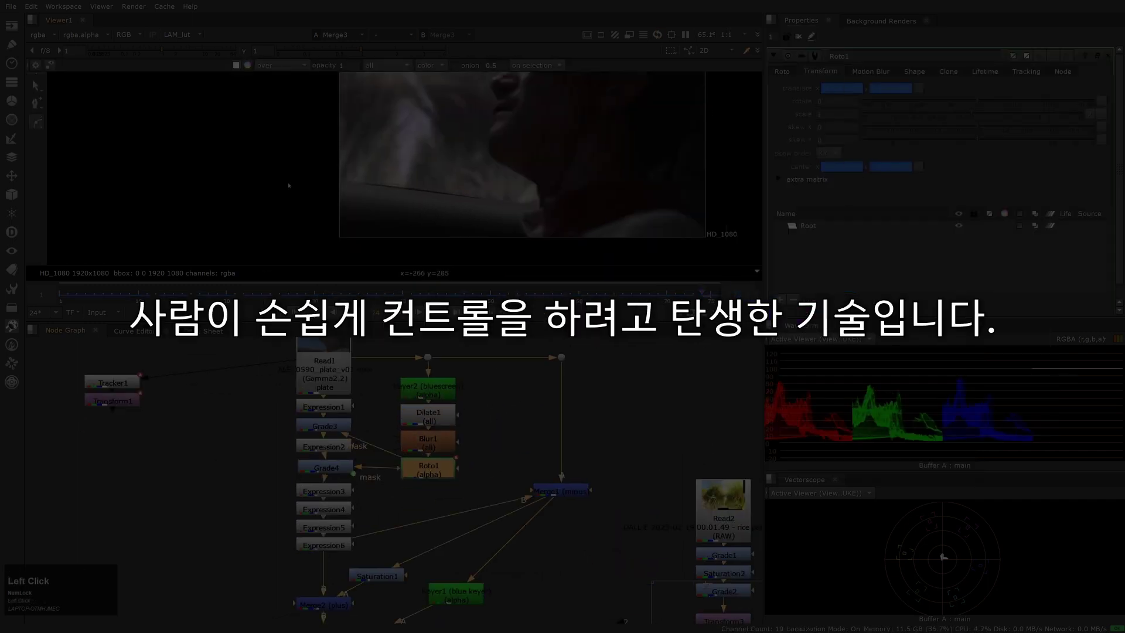
pyautogui.moveTo(645, 175); pyautogui.dragTo(705, 212, button='middle')
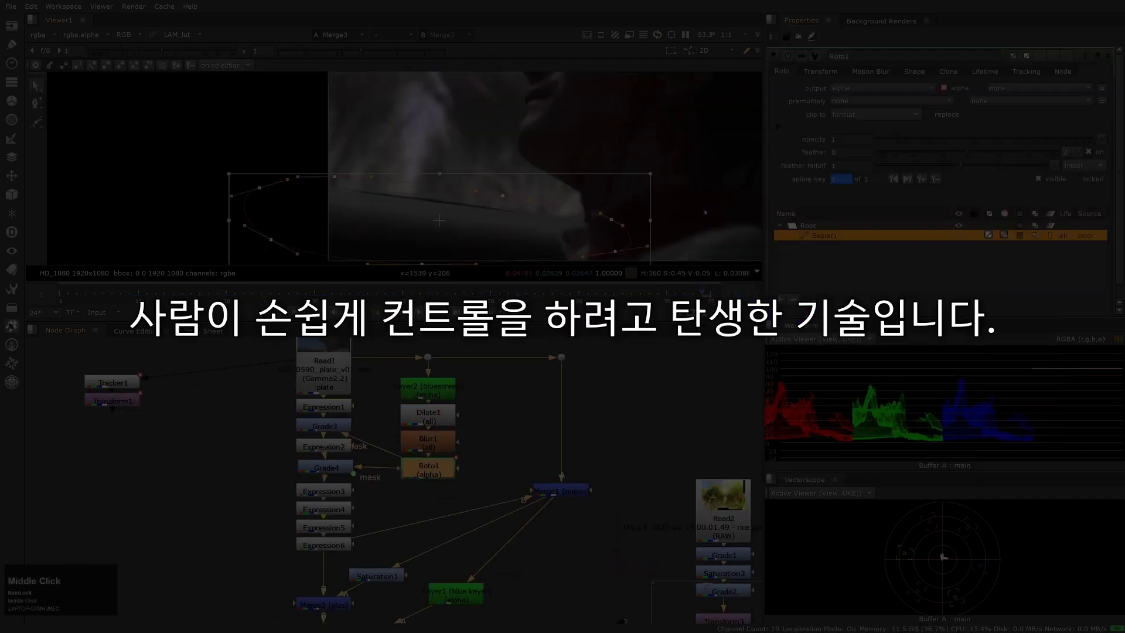
pyautogui.scroll(-2, 705, 212)
pyautogui.moveTo(431, 501); pyautogui.dragTo(672, 456, button='middle')
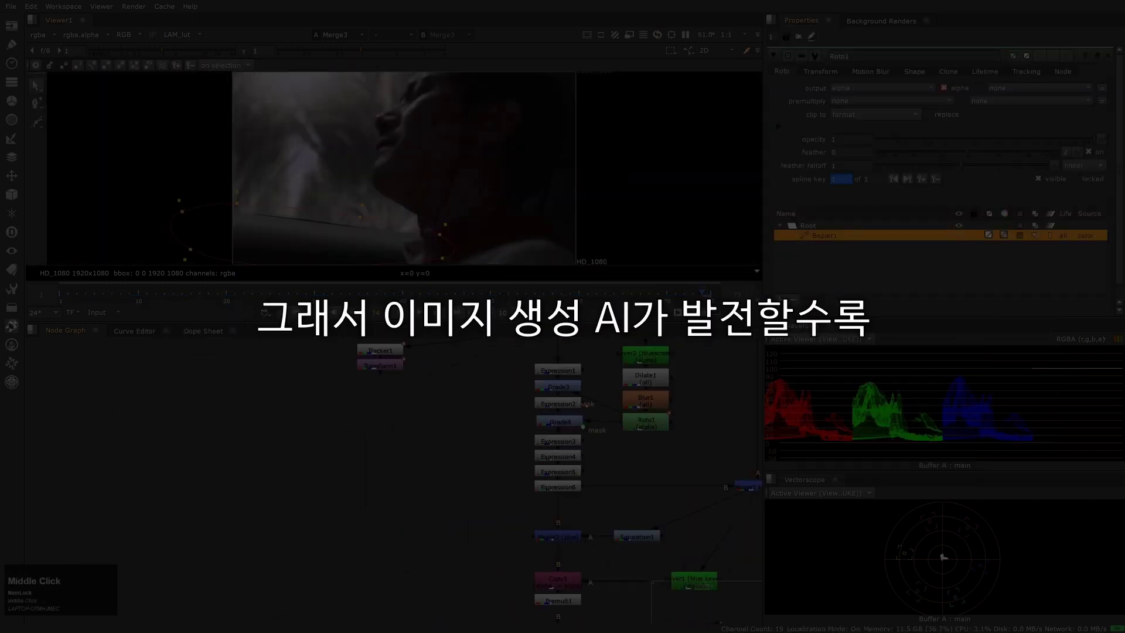
pyautogui.moveTo(590, 600); pyautogui.dragTo(625, 617, button='middle')
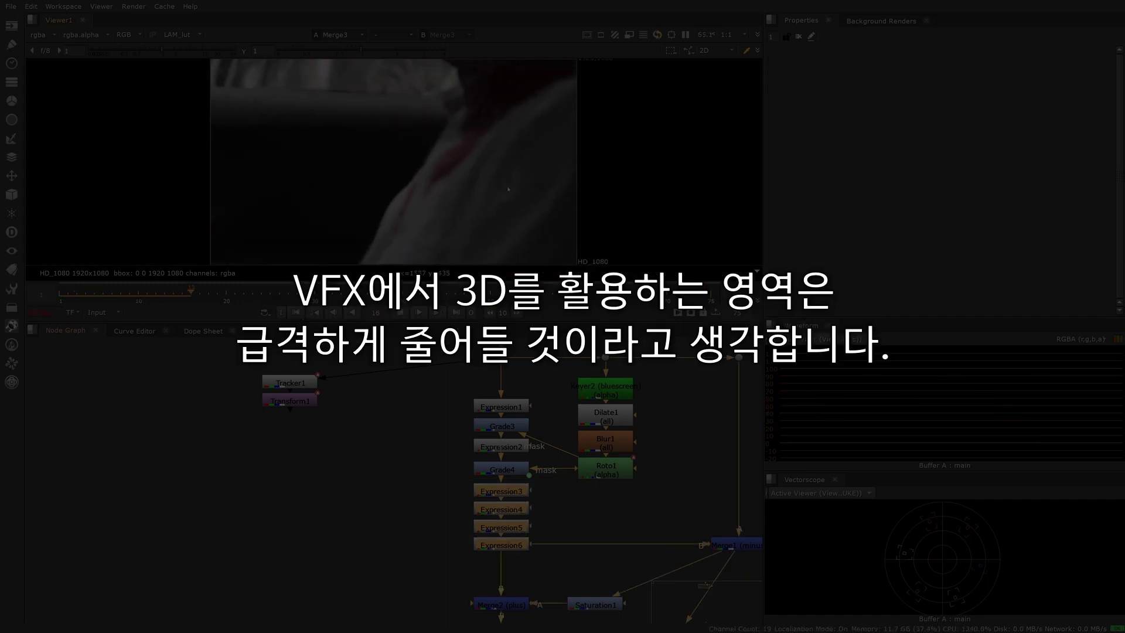
pyautogui.scroll(-1, 624, 617)
pyautogui.scroll(1, 624, 618)
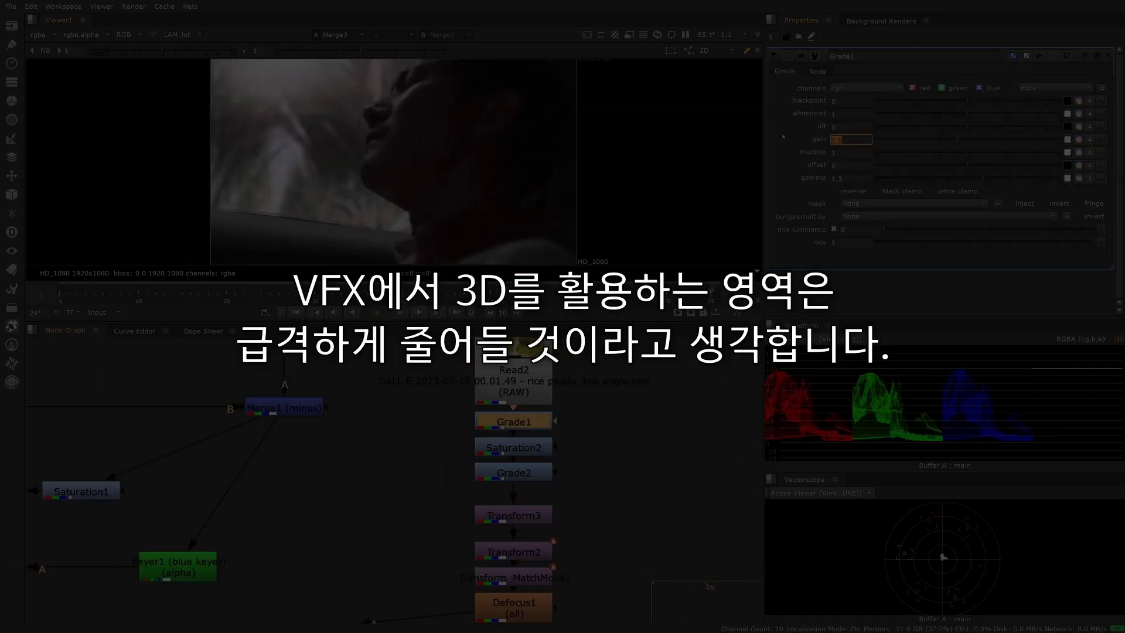
# Merge the blurred background onto the keyed plate with plus, masked by the inverted and blurred alpha from Copy1
pyautogui.scroll(-2, 338, 134)
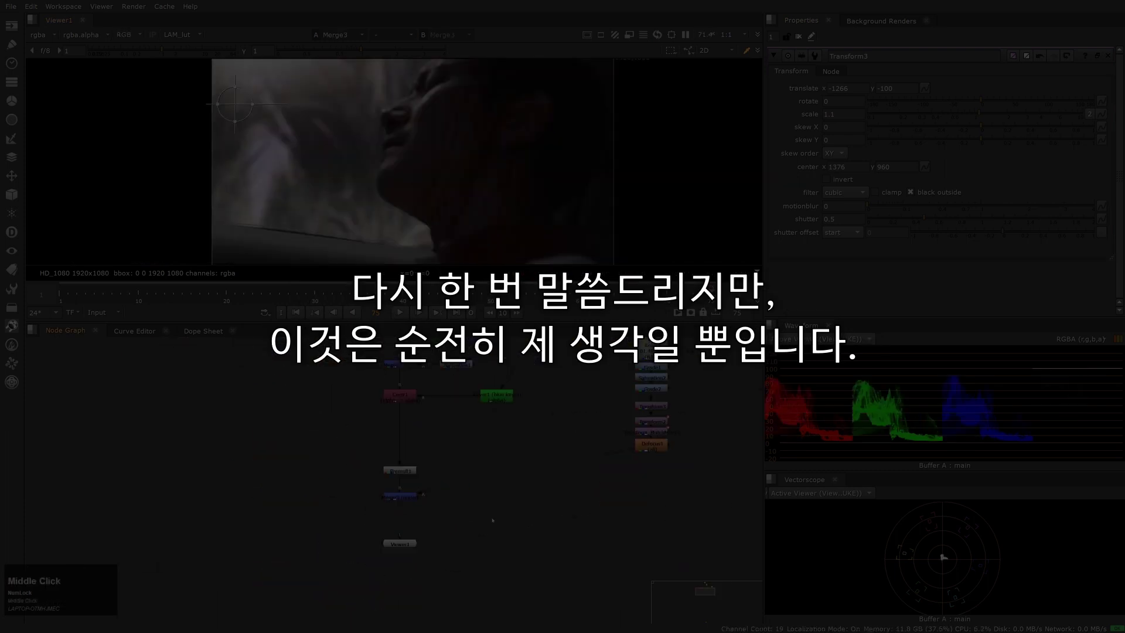
pyautogui.click(453, 501)
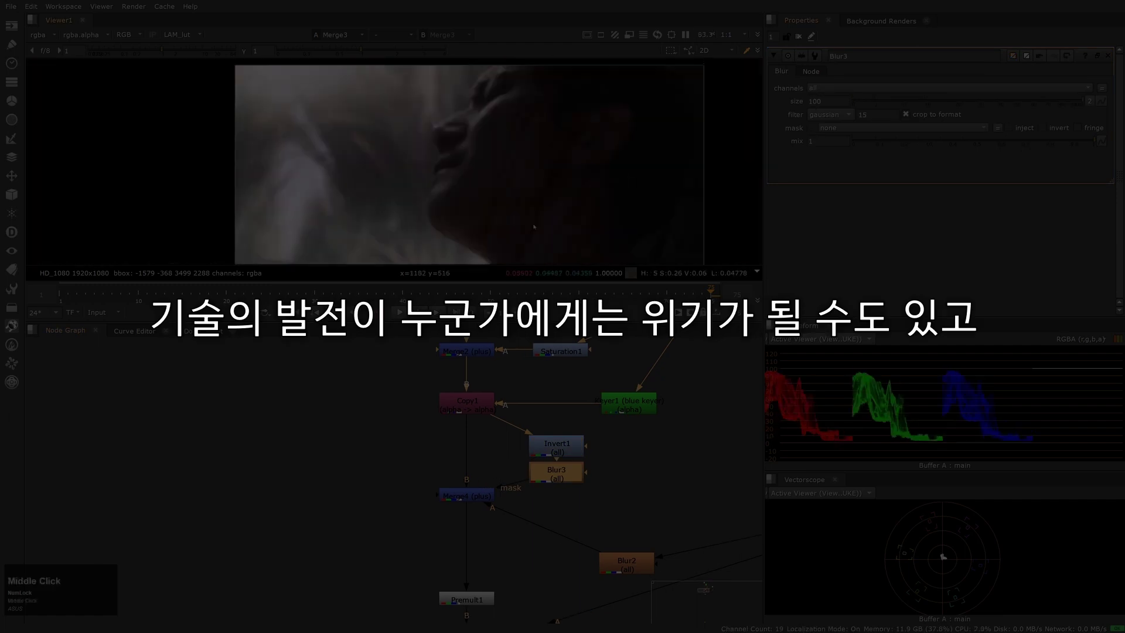
pyautogui.scroll(-3, 566, 471)
pyautogui.click(508, 619)
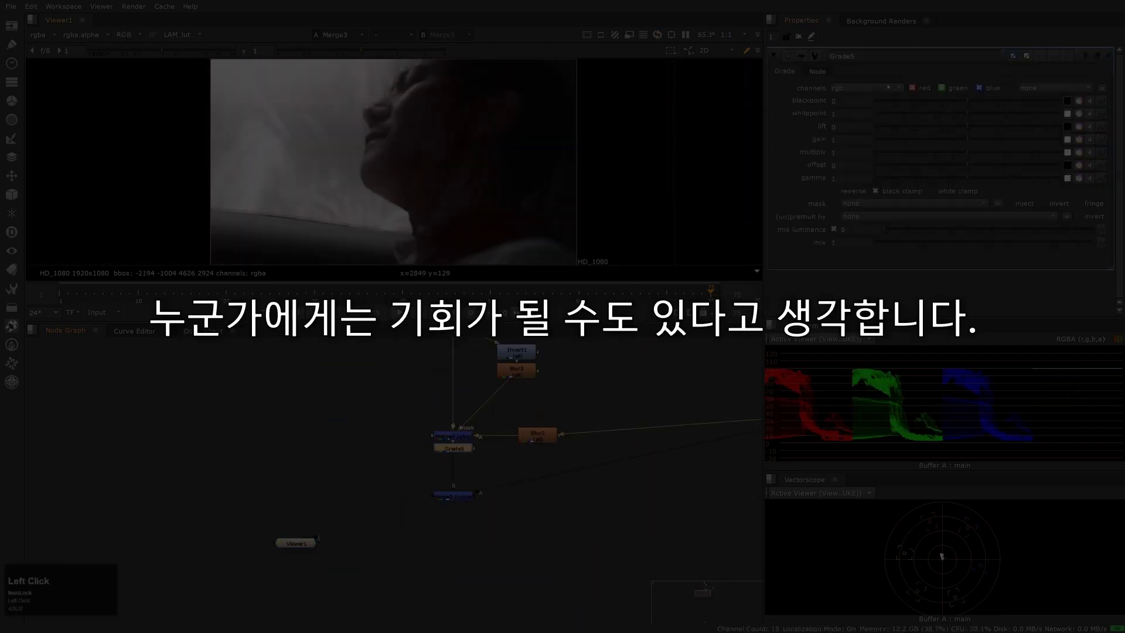
# Examine the face's edges against the defocused background and the rice paddy branch up to Grade1
pyautogui.middleClick(518, 186)
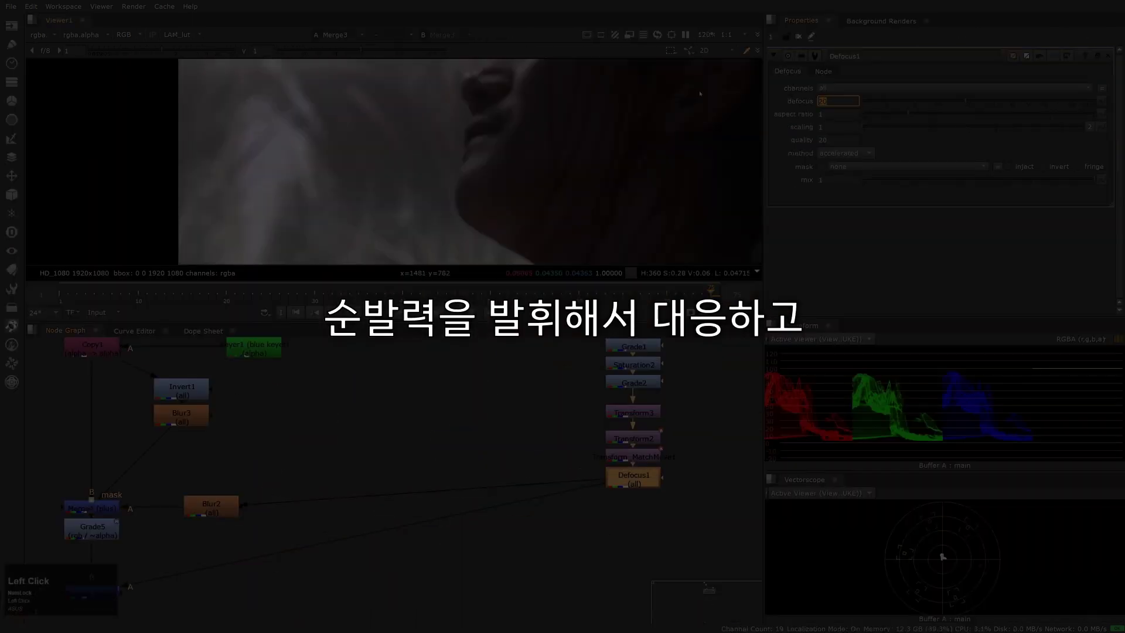
pyautogui.scroll(3, 630, 423)
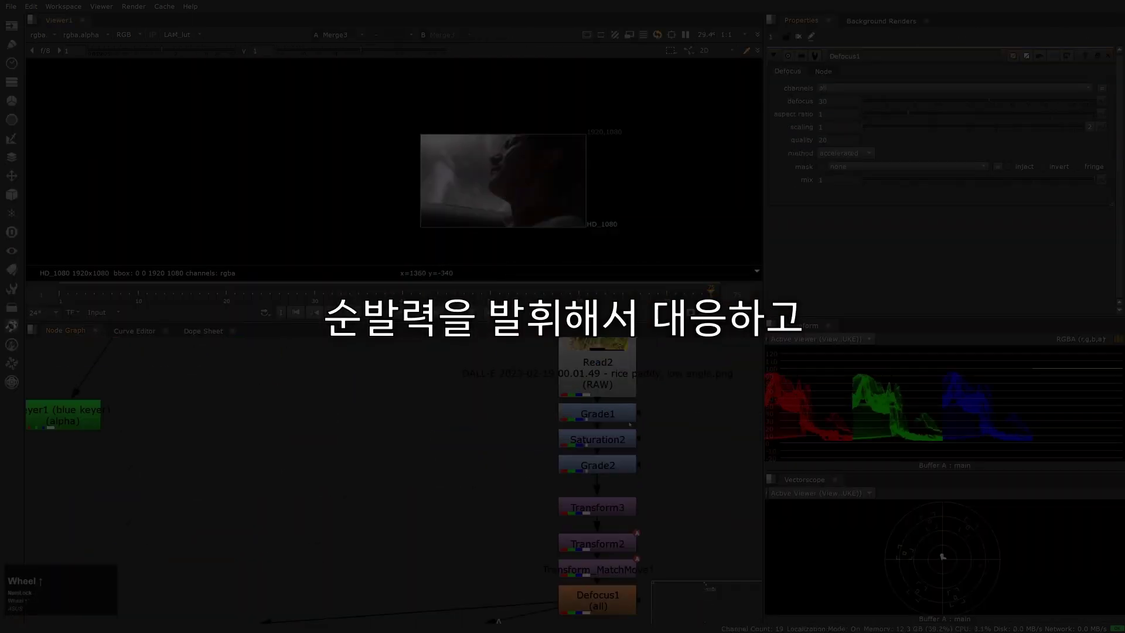
pyautogui.scroll(2, 587, 186)
pyautogui.middleClick(562, 476)
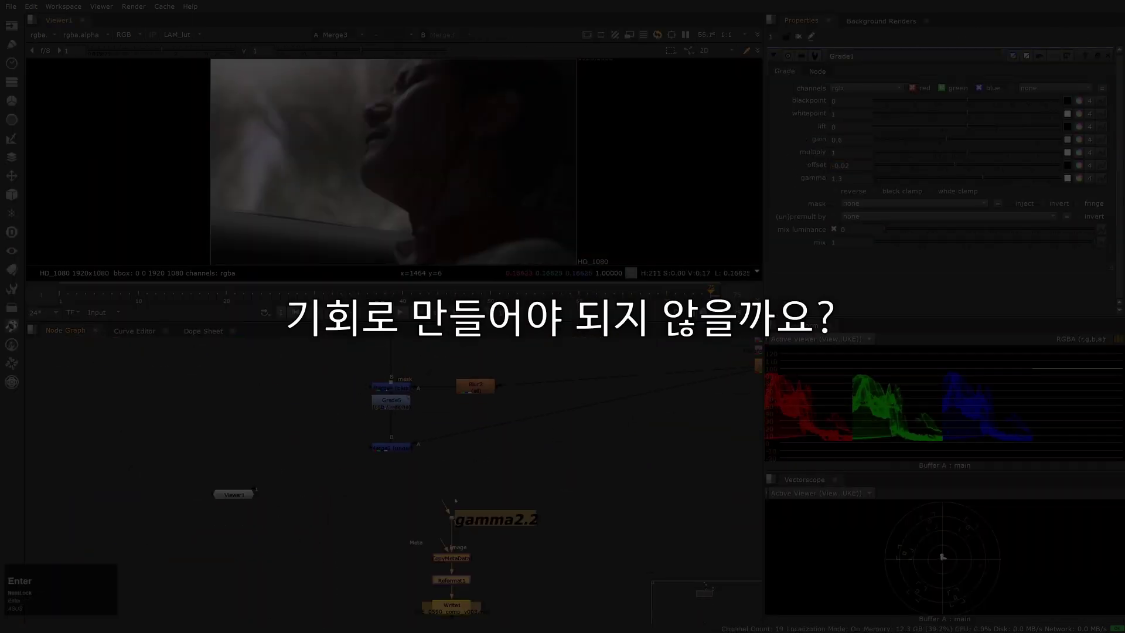